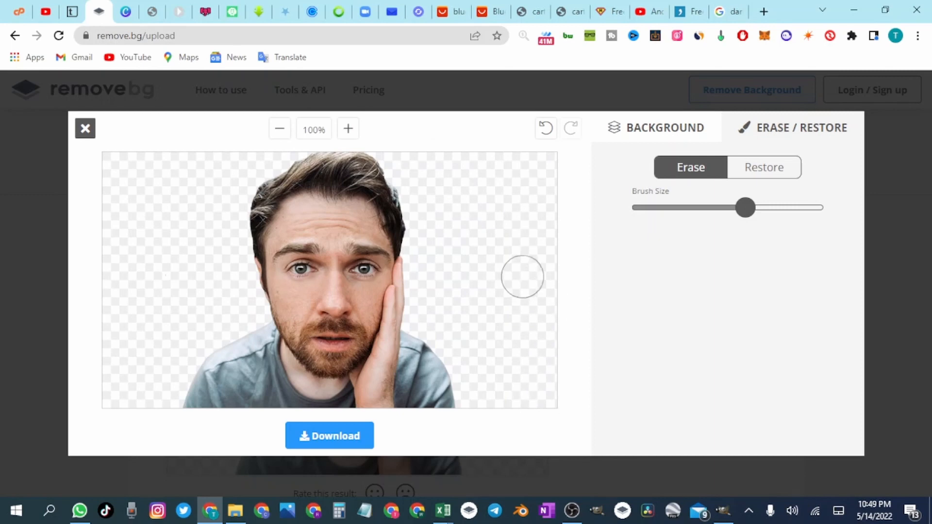
Download the background-free portrait image and open the downloaded PNG in GIMP.
click(337, 436)
click(463, 301)
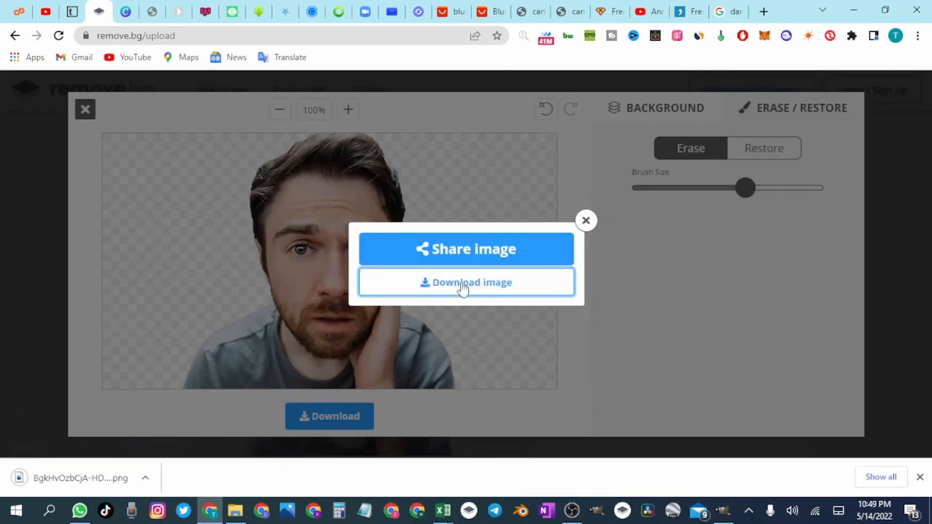
click(723, 510)
click(235, 511)
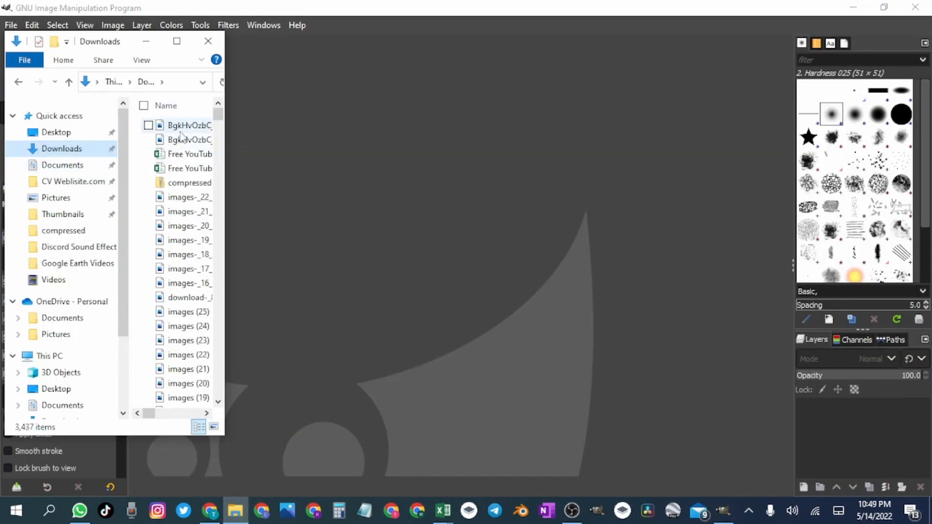
drag(175, 125, 384, 170)
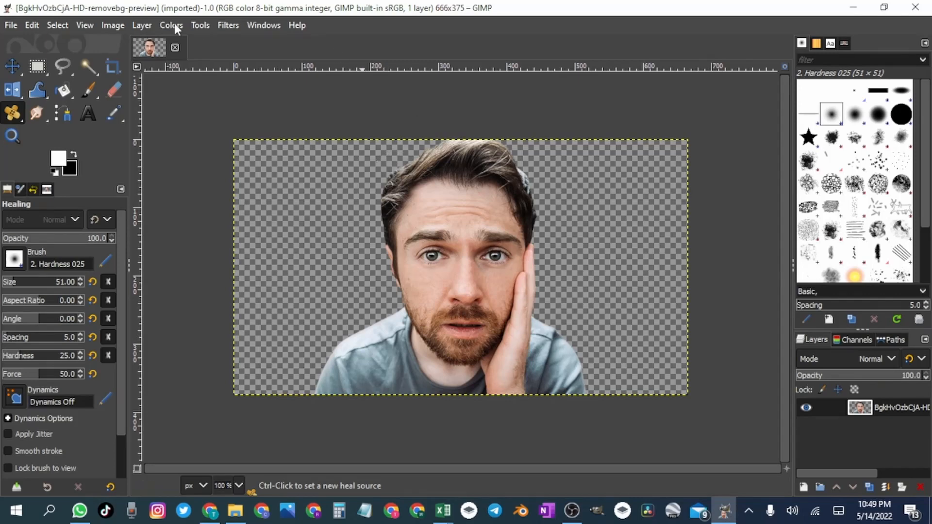
Apply an Exposure adjustment to the portrait with Black level 0.028 and Exposure 0.640.
click(174, 24)
click(199, 127)
click(156, 306)
click(149, 322)
drag(149, 323, 139, 323)
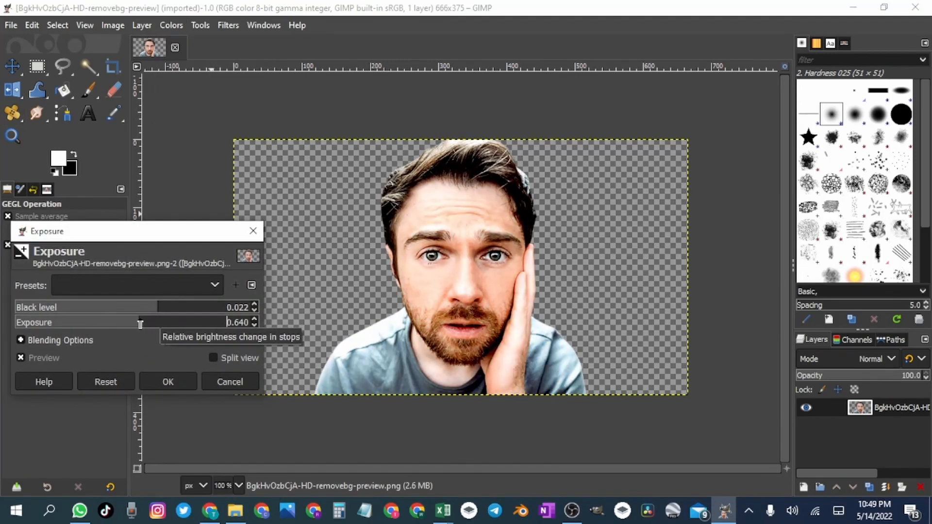
click(165, 307)
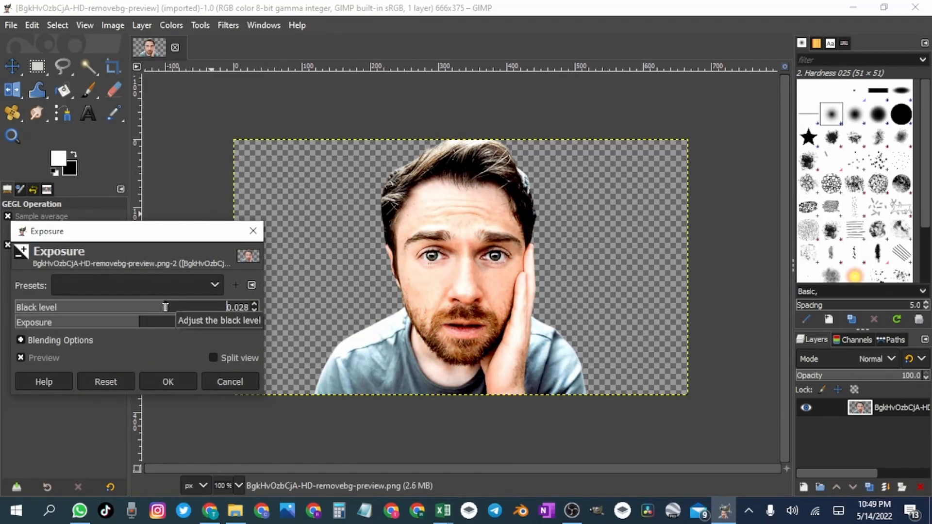
click(168, 381)
Apply a Saturation adjustment to the portrait with a Scale of 1.233.
click(172, 25)
click(208, 113)
mouse_move(144, 309)
mouse_down()
mouse_move(177, 309)
mouse_move(155, 311)
mouse_up()
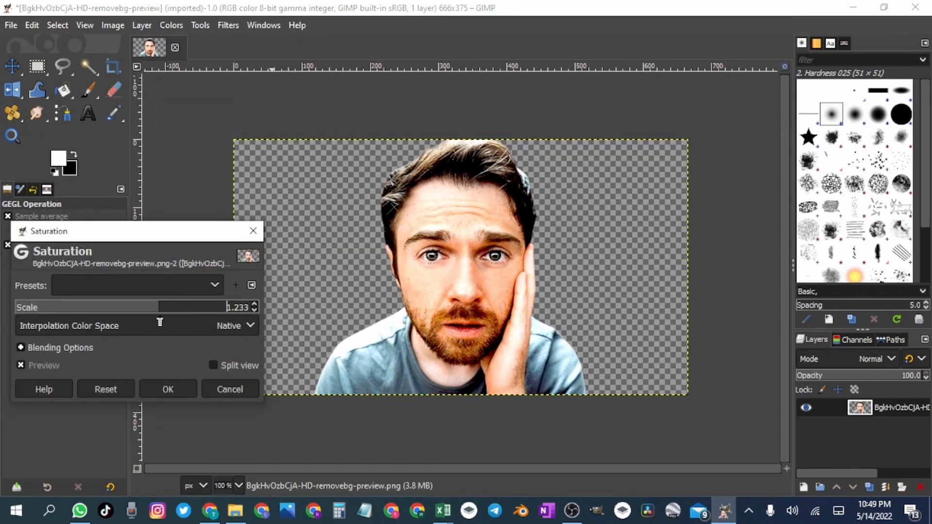
click(168, 389)
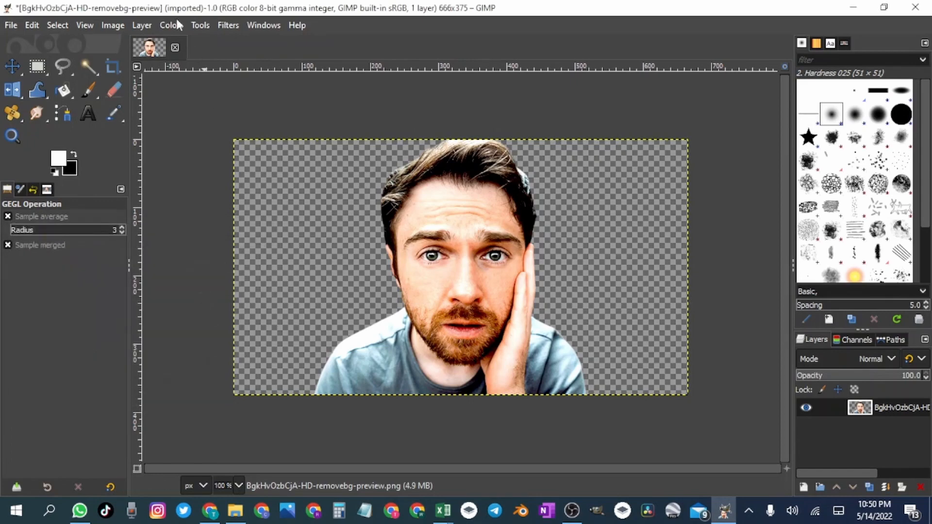
click(171, 25)
click(222, 153)
mouse_move(141, 321)
mouse_down()
mouse_move(166, 323)
mouse_move(91, 318)
mouse_move(194, 331)
mouse_move(145, 330)
mouse_up()
scroll(163, 456, down, 1)
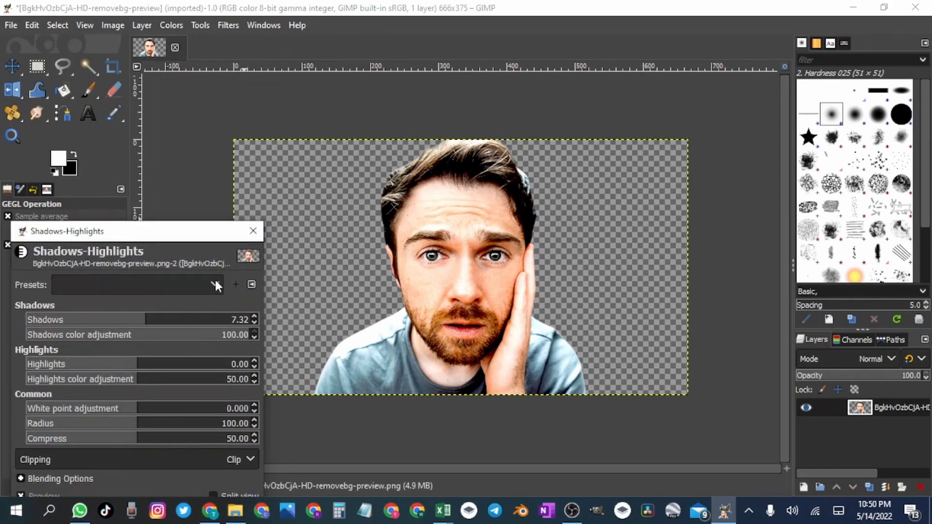
click(253, 231)
Apply a Brightness-Contrast adjustment to the portrait with Brightness 11 and Contrast 1.
click(180, 24)
click(197, 165)
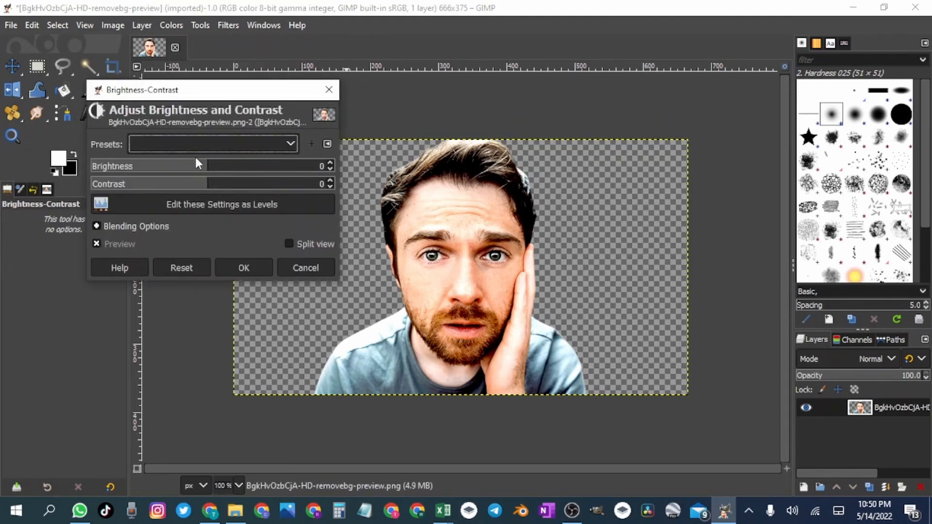
drag(199, 168, 212, 185)
drag(217, 167, 206, 186)
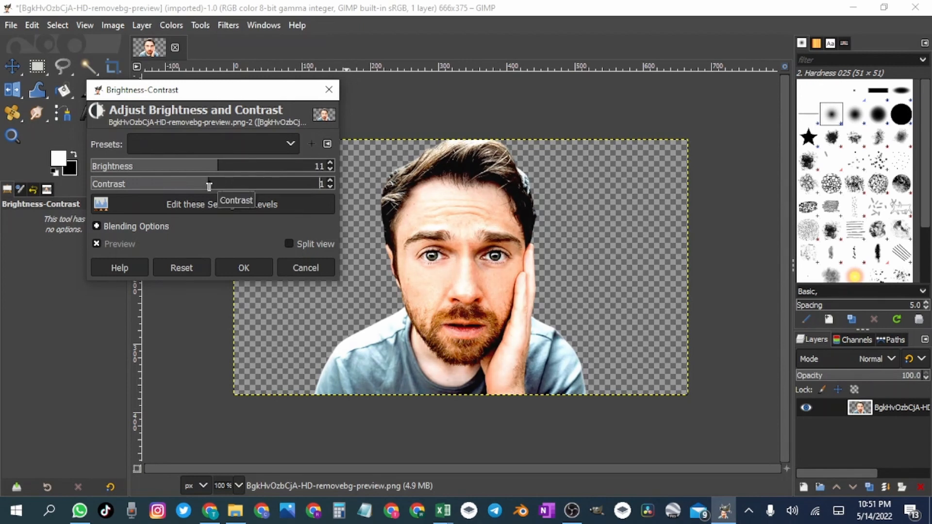
click(238, 268)
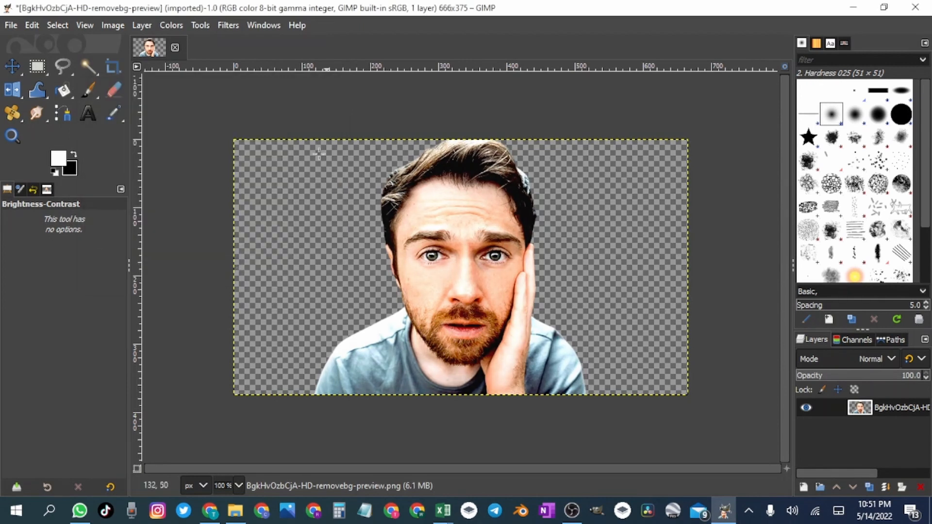
Fine-tune the hue with Hue-Saturation, set Lightness to -9.8 and Saturation to -5.5, and apply the adjustment.
click(171, 25)
click(211, 96)
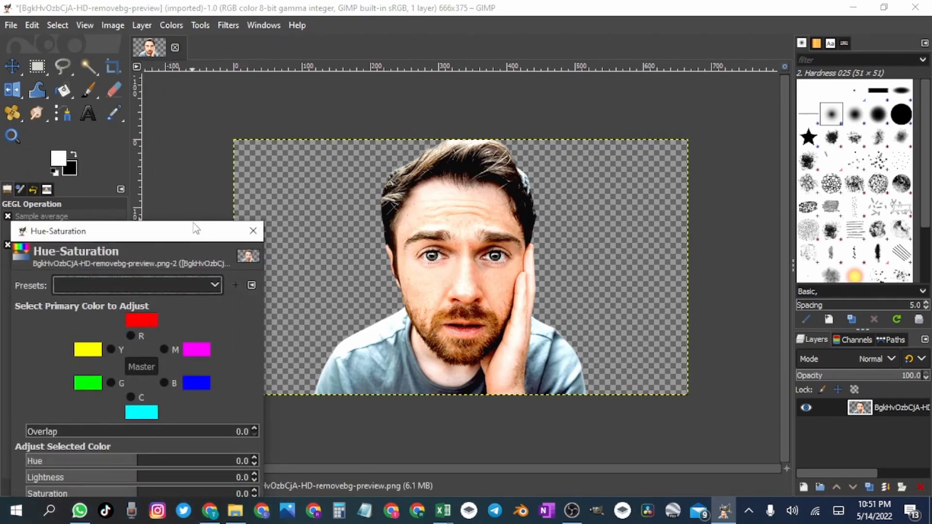
drag(196, 228, 226, 37)
click(170, 275)
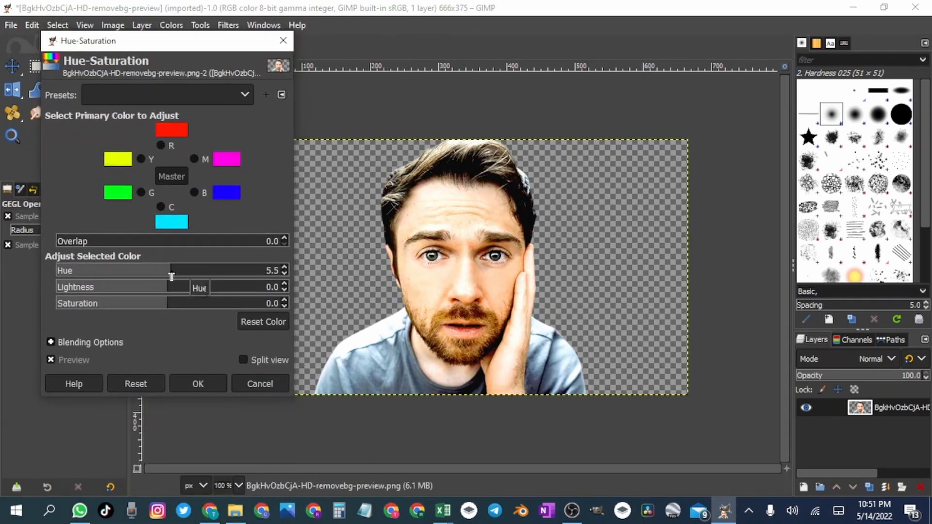
click(169, 275)
mouse_move(169, 286)
mouse_down()
mouse_move(187, 288)
mouse_move(156, 289)
mouse_move(172, 303)
mouse_move(160, 304)
mouse_move(151, 287)
mouse_move(170, 287)
mouse_up()
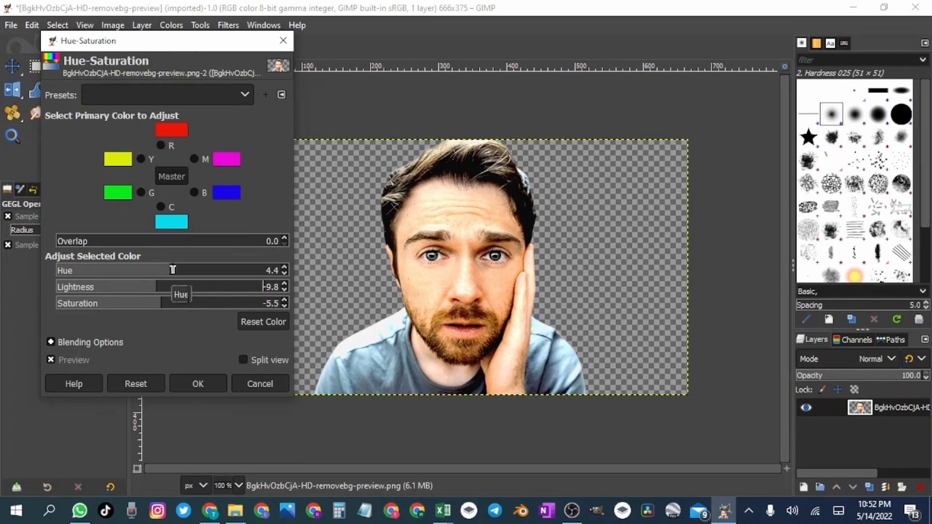
click(170, 273)
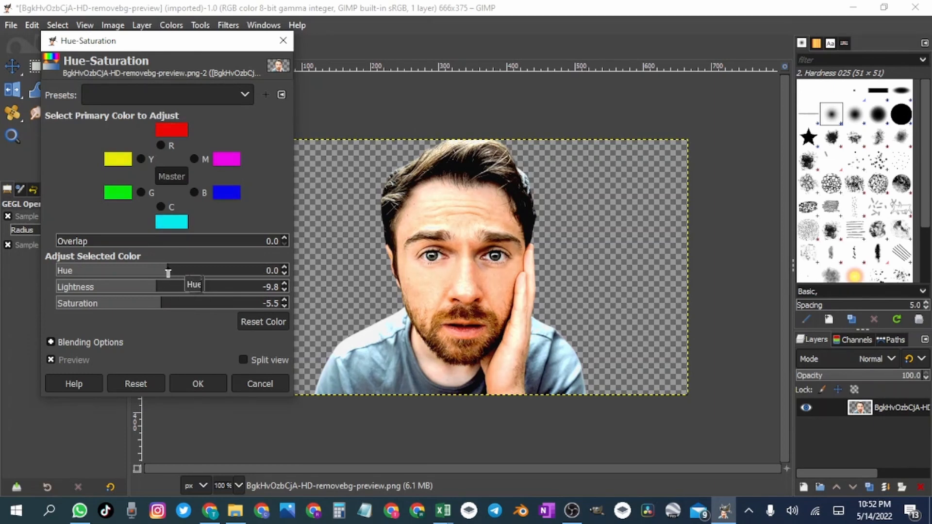
drag(166, 274, 170, 274)
click(284, 273)
click(284, 273)
click(190, 385)
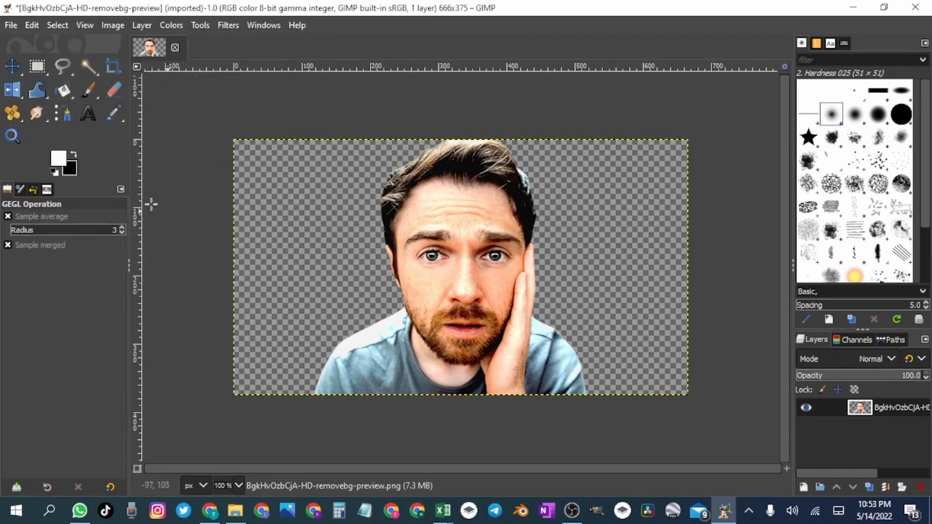
Try small Hue shifts in the Hue-Chroma adjustment and reset its values.
click(171, 24)
click(214, 81)
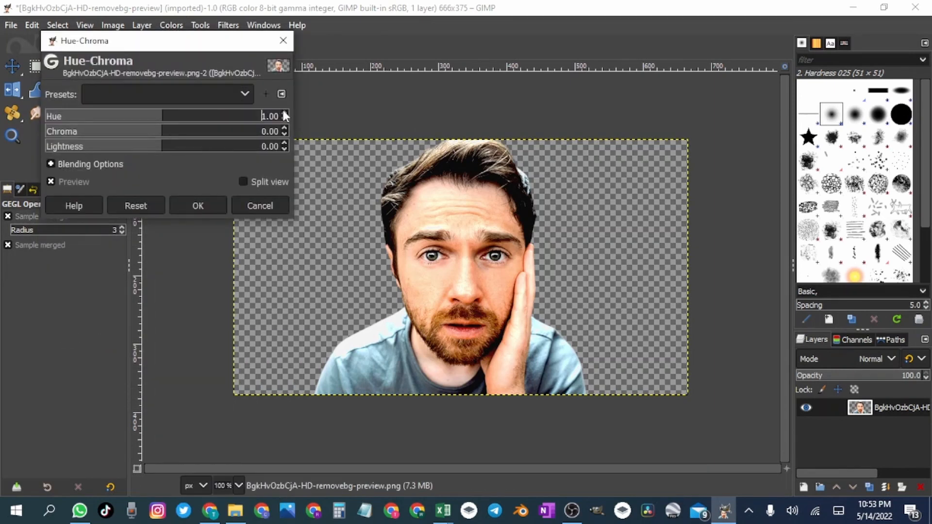
drag(262, 115, 167, 138)
click(282, 117)
click(283, 117)
click(283, 117)
click(282, 117)
click(283, 118)
click(282, 118)
click(282, 117)
click(283, 118)
click(283, 118)
click(141, 204)
Try Hue values up to about 53.33 in Hue-Chroma and bring Hue back to 0.33.
click(283, 113)
click(283, 113)
click(284, 113)
click(283, 113)
click(283, 112)
scroll(284, 115, up, 20)
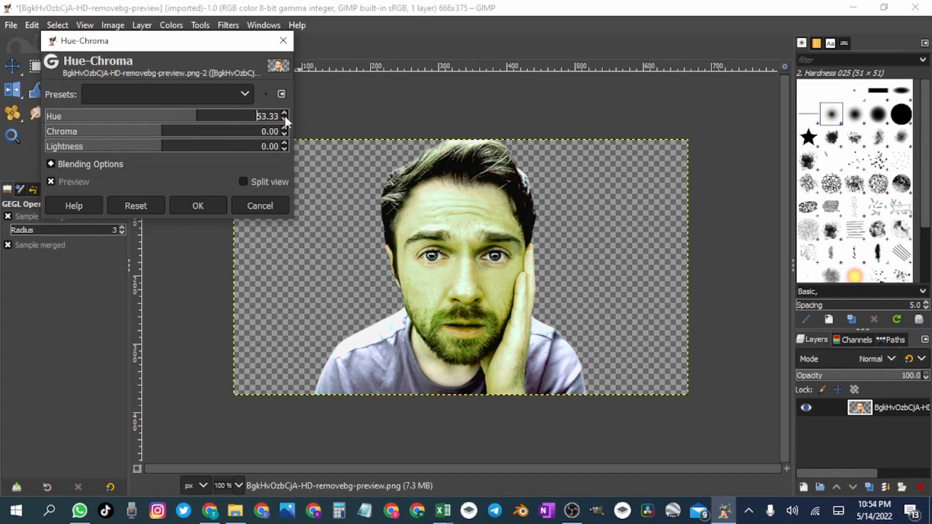
scroll(284, 115, down, 20)
scroll(284, 111, up, 4)
scroll(284, 111, up, 9)
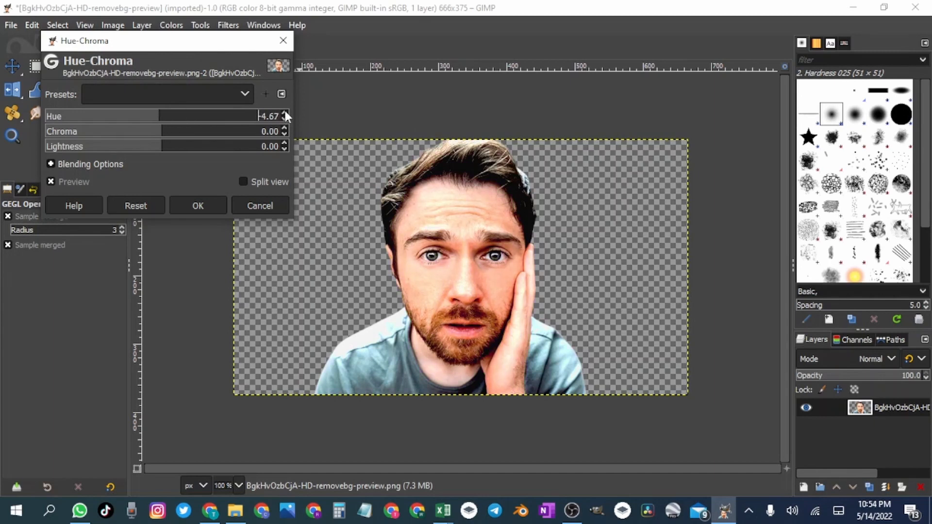
scroll(284, 115, up, 2)
Try raising Chroma in Hue-Chroma, lower it to around 1.00, and reset the adjustment.
drag(219, 131, 162, 149)
scroll(284, 127, up, 20)
scroll(281, 131, down, 20)
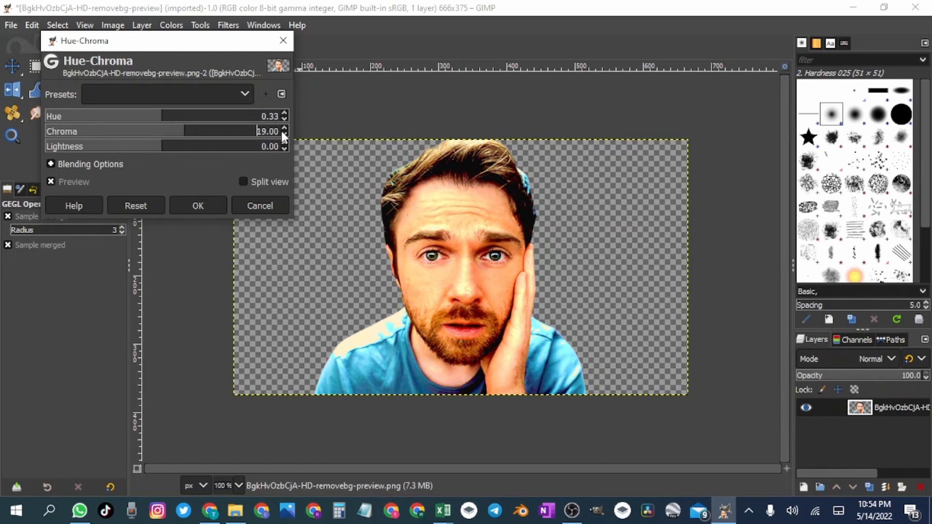
scroll(283, 136, down, 2)
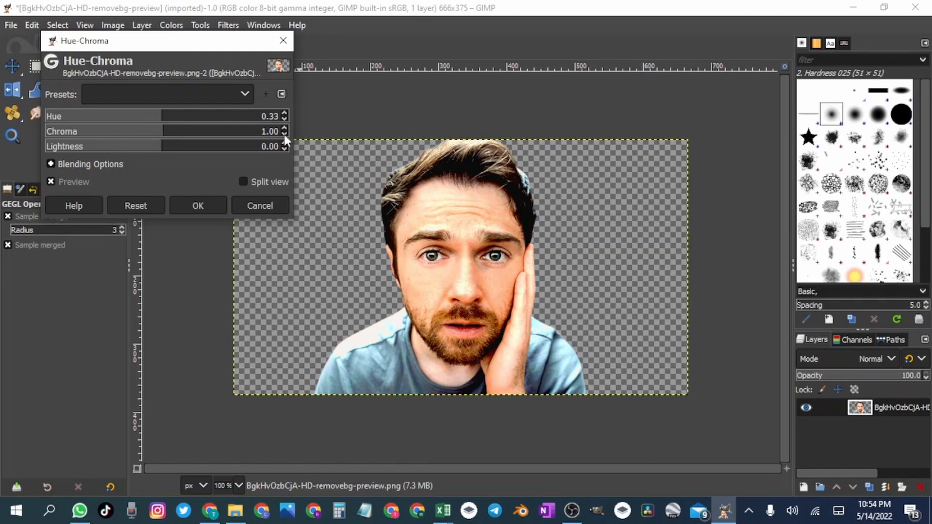
scroll(284, 135, down, 3)
click(145, 204)
Apply a Color Temperature adjustment with Original temperature 6726.2 and Intended temperature 7523.8.
click(203, 121)
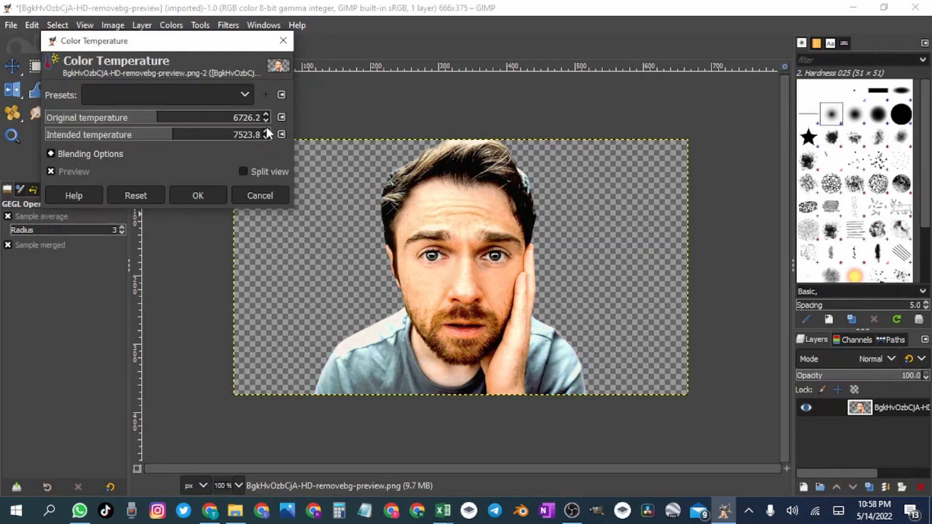
click(198, 195)
Apply another Saturation adjustment to the portrait with a Scale of 1.087.
click(172, 24)
click(204, 114)
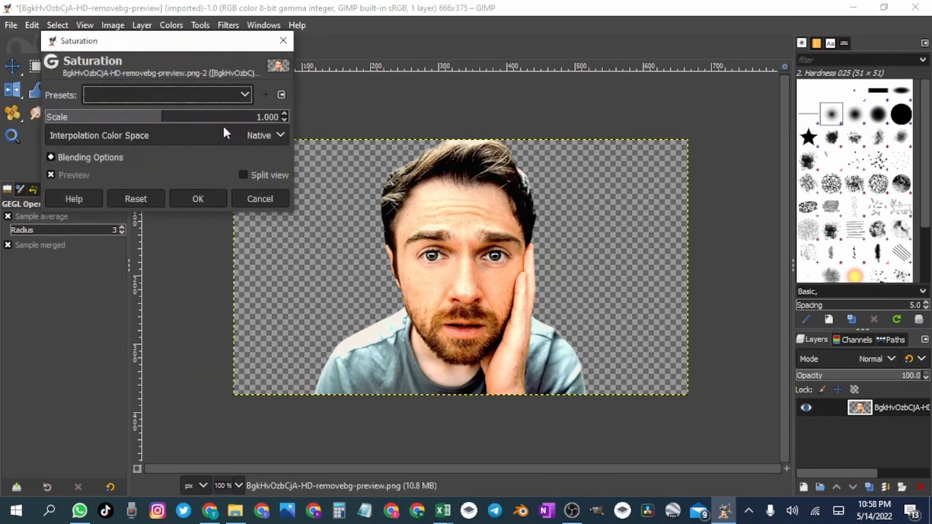
click(188, 119)
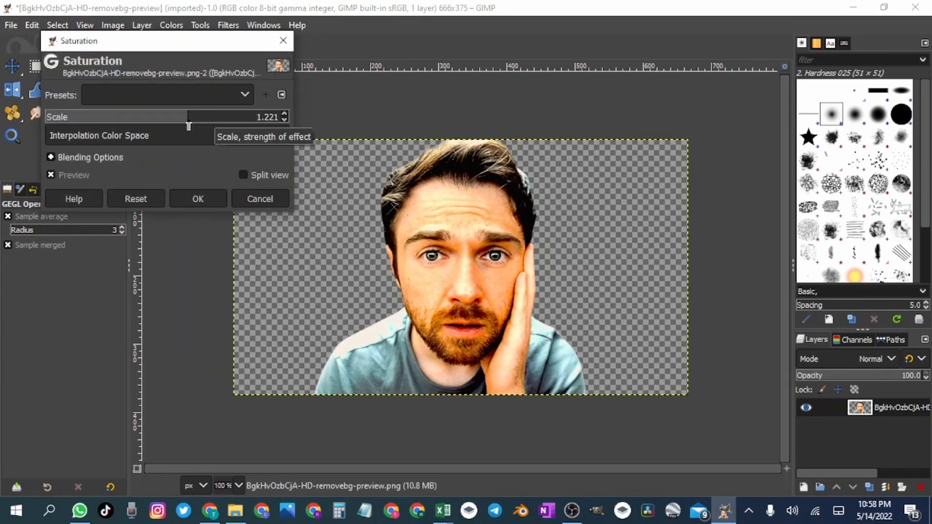
drag(188, 122, 173, 132)
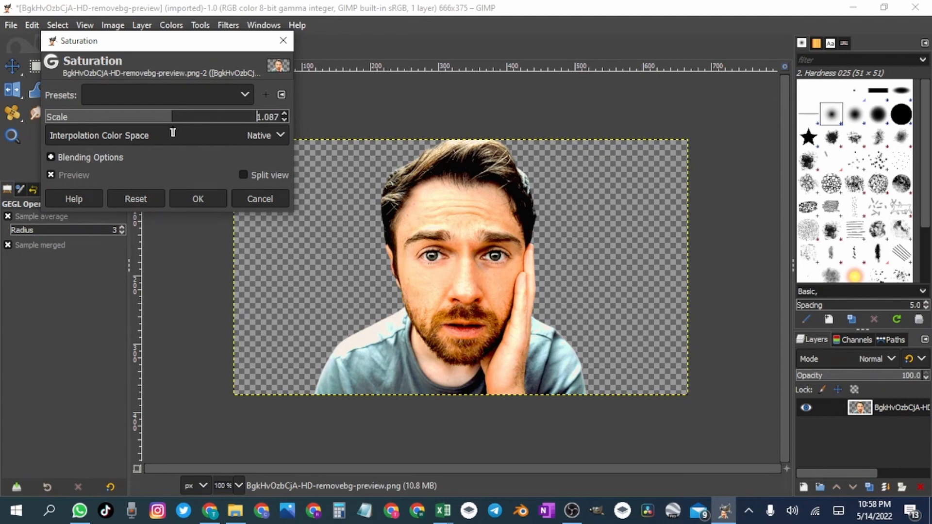
click(212, 200)
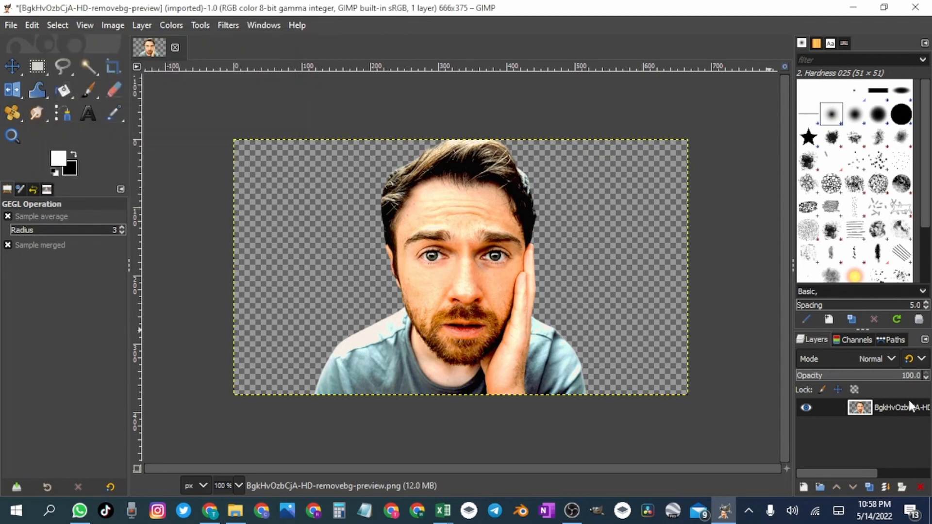
Open the original BgkHvOzbCjA-HD.jpg with its background, compare it with the edited portrait, and close it.
click(235, 510)
right_click(189, 140)
mouse_move(98, 324)
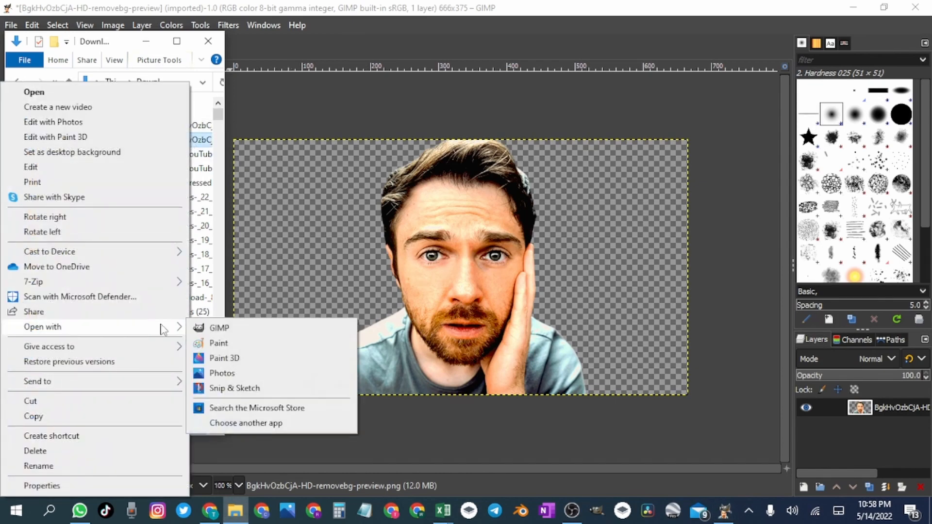
click(219, 324)
click(207, 41)
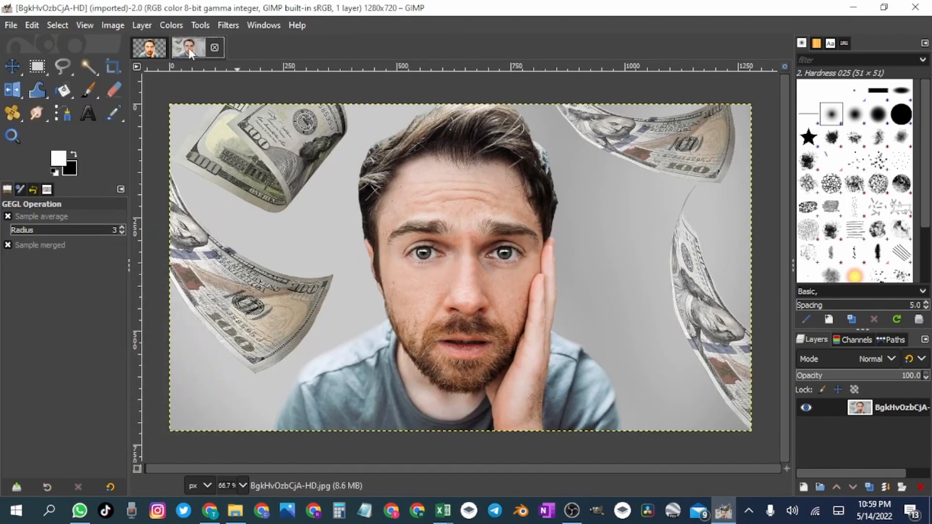
click(149, 47)
click(194, 48)
click(214, 48)
Open the unedited BgkHvOzbCjA-HD-removebg-preview cut-out from Downloads as a second image in GIMP.
click(225, 511)
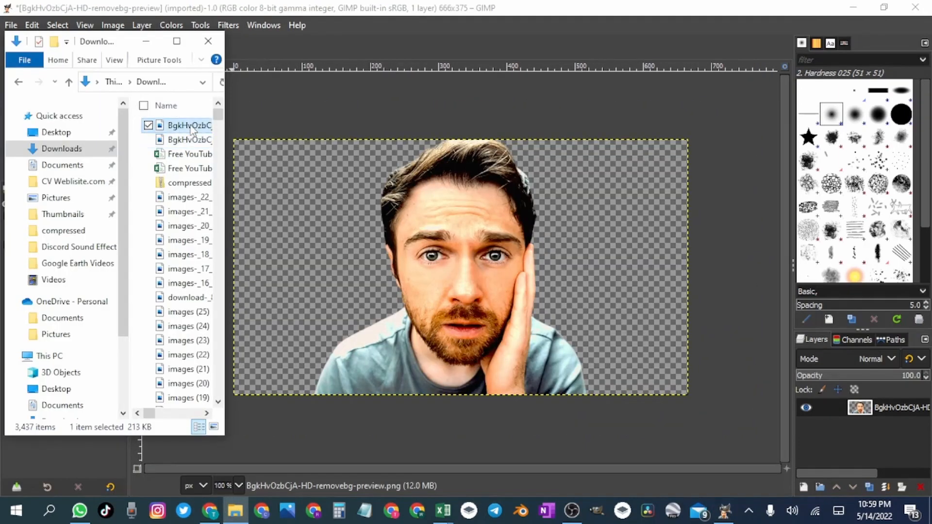
right_click(189, 125)
mouse_move(94, 326)
click(218, 327)
click(146, 40)
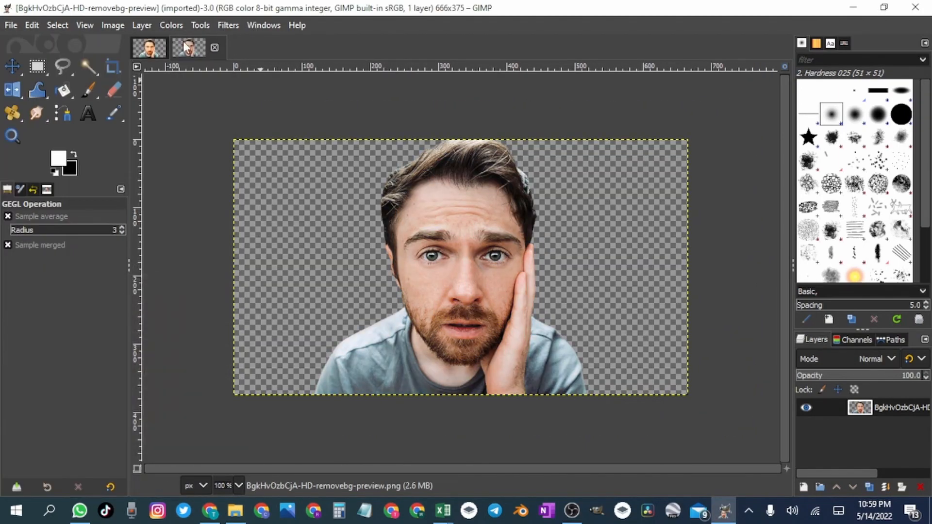
Switch between the edited and unedited cut-outs to compare their colours, and close the unedited one.
click(154, 44)
click(205, 49)
click(148, 51)
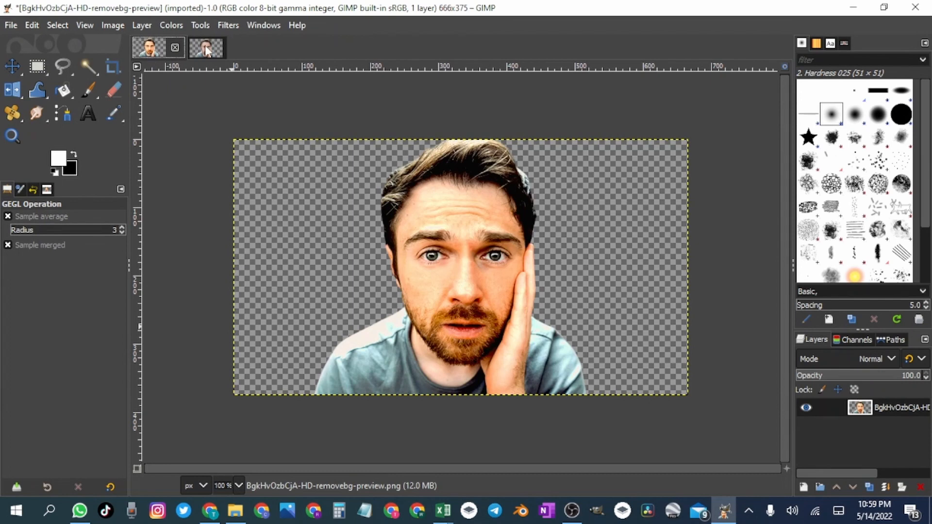
click(203, 46)
click(145, 56)
click(205, 47)
click(214, 47)
Duplicate the edited portrait layer.
right_click(881, 405)
key(Escape)
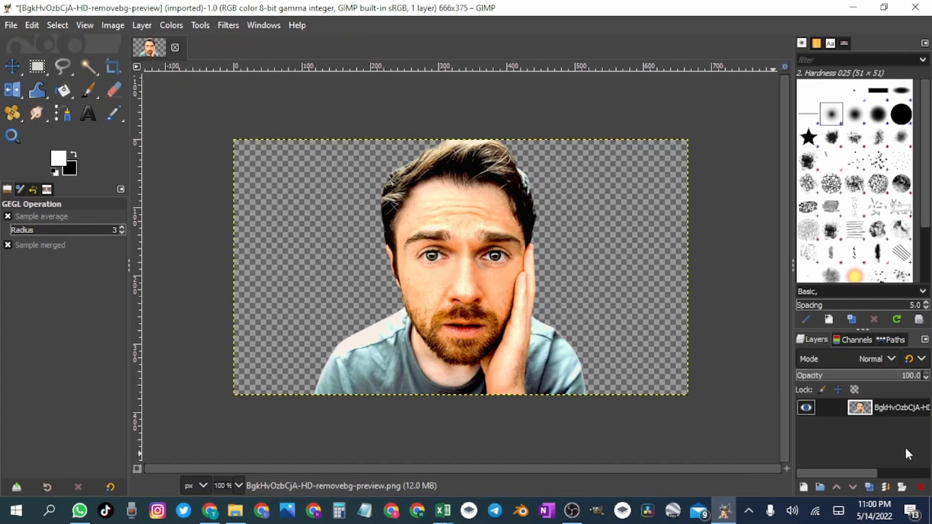
click(869, 487)
Select the lower portrait layer and add a new transparent layer directly above it, between the two copies.
right_click(880, 424)
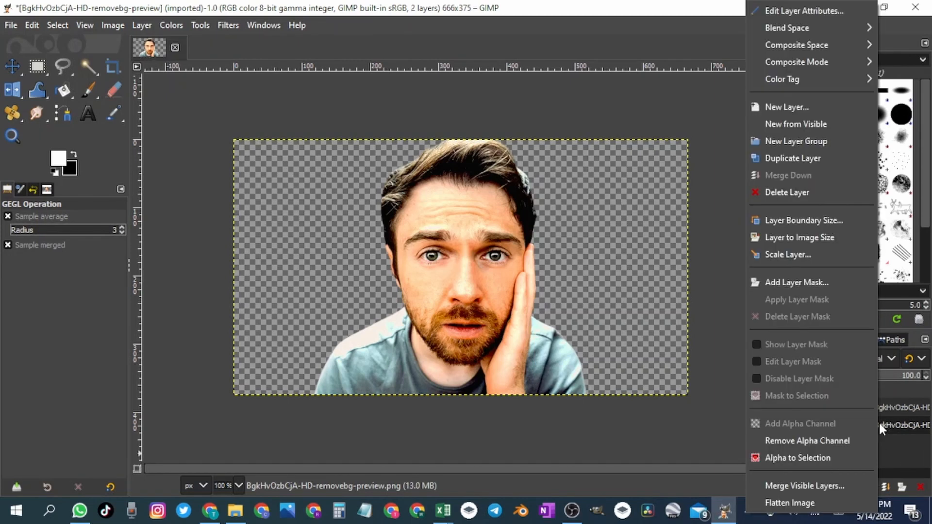
click(913, 461)
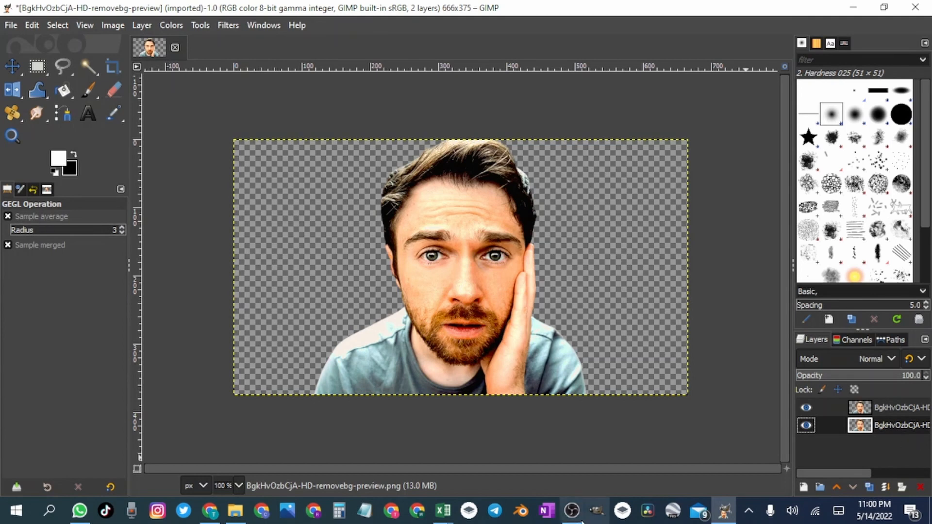
click(803, 487)
key(Return)
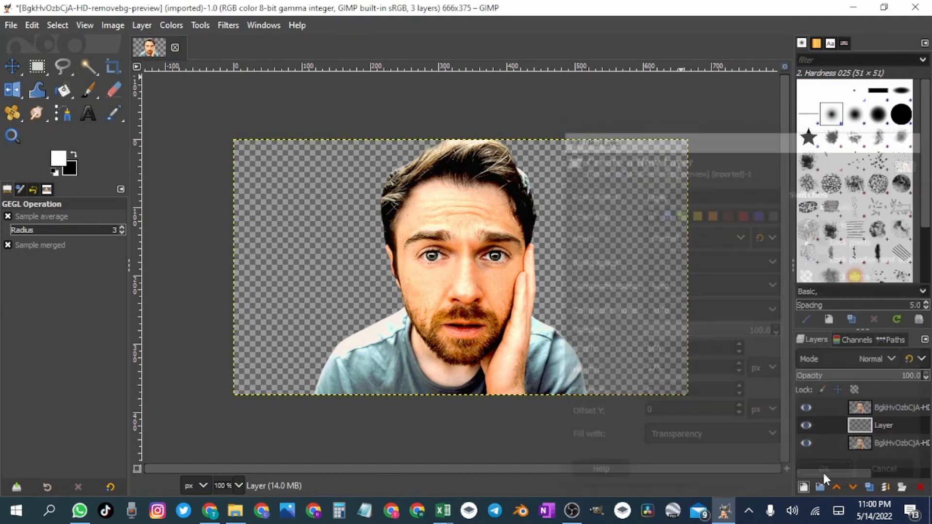
Hide both portrait layers, leaving only the transparent layer between them visible.
click(806, 442)
click(805, 407)
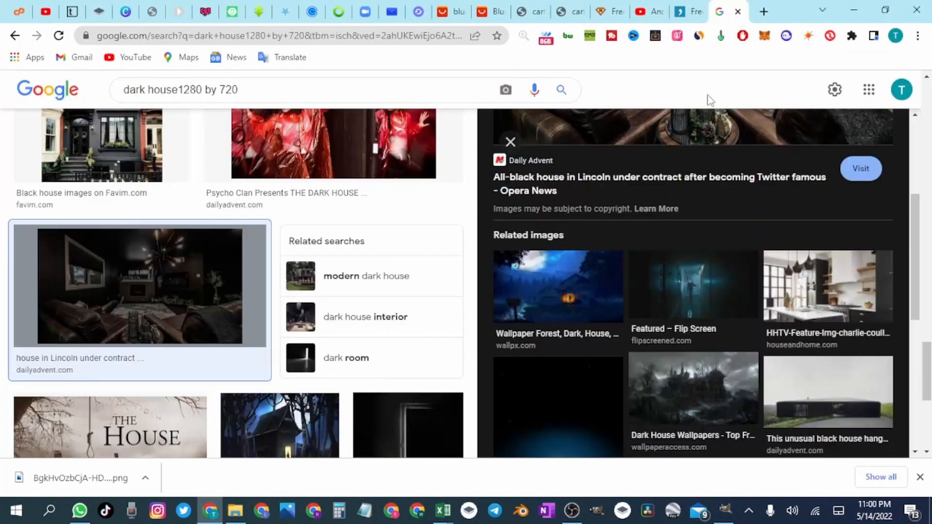
Save the 1280 × 720 black living-room picture from Google Images and add it to the GIMP project above the transparent layer.
scroll(679, 209, up, 5)
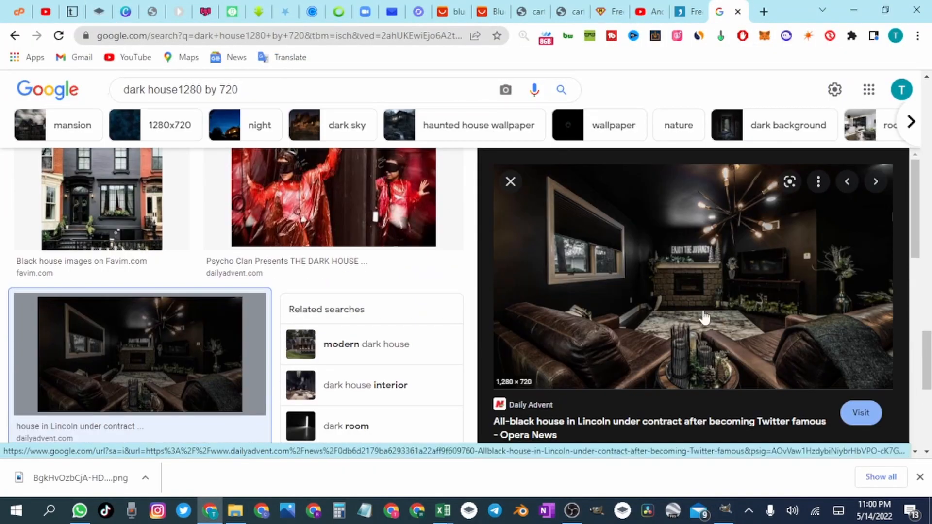
right_click(710, 289)
click(756, 165)
click(630, 471)
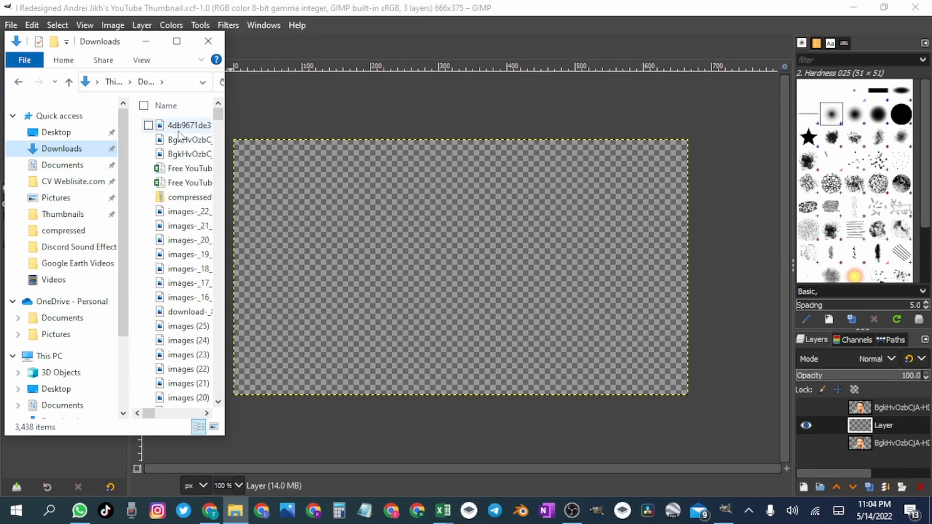
drag(178, 130, 437, 243)
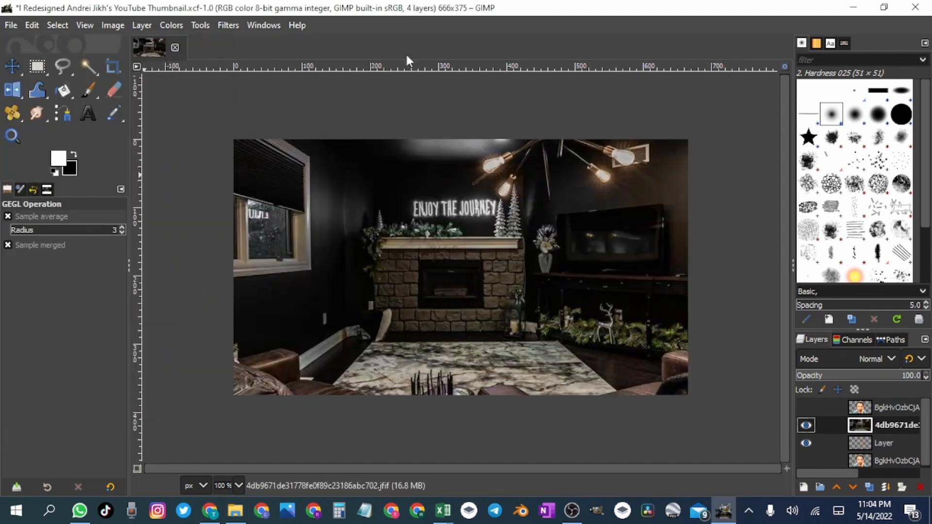
Open Gaussian Blur for the room layer and try a size of 1.00 in both directions.
click(228, 24)
mouse_move(329, 125)
click(450, 141)
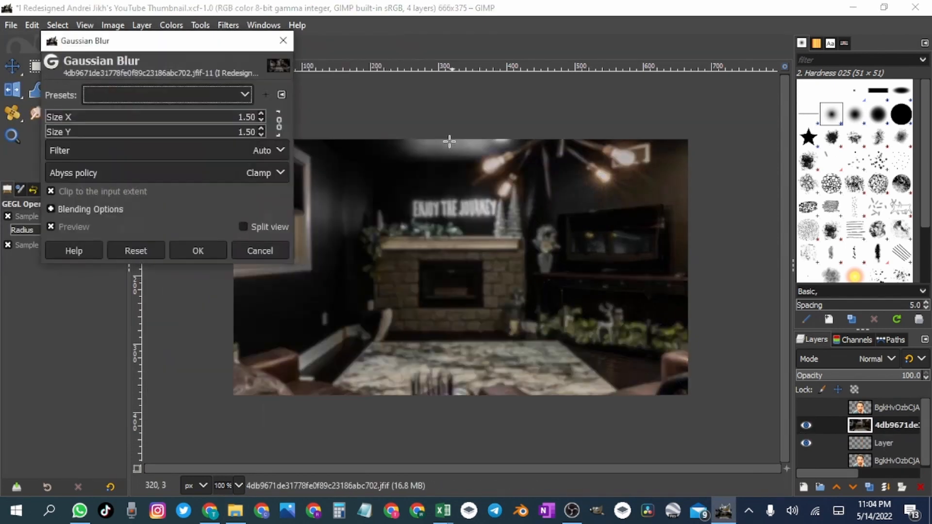
click(261, 119)
drag(202, 120, 62, 120)
click(82, 121)
click(260, 119)
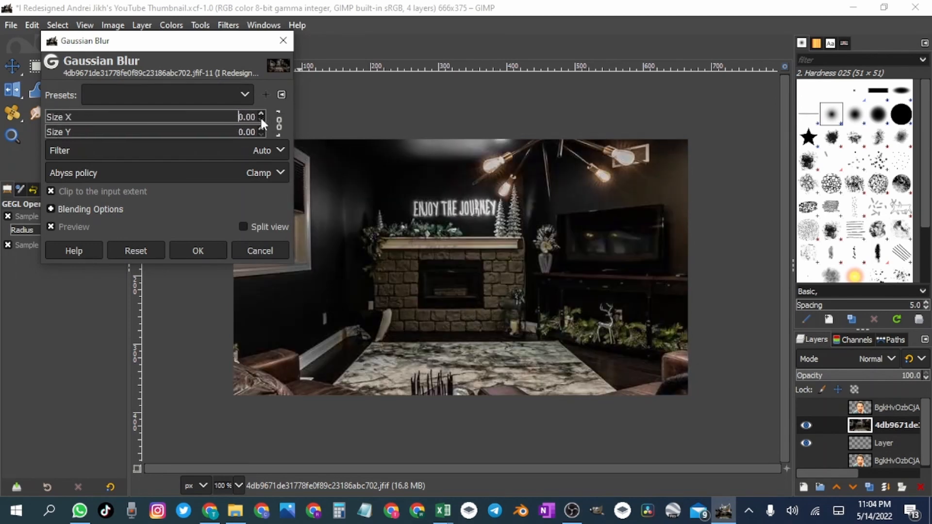
click(261, 113)
click(261, 114)
click(260, 120)
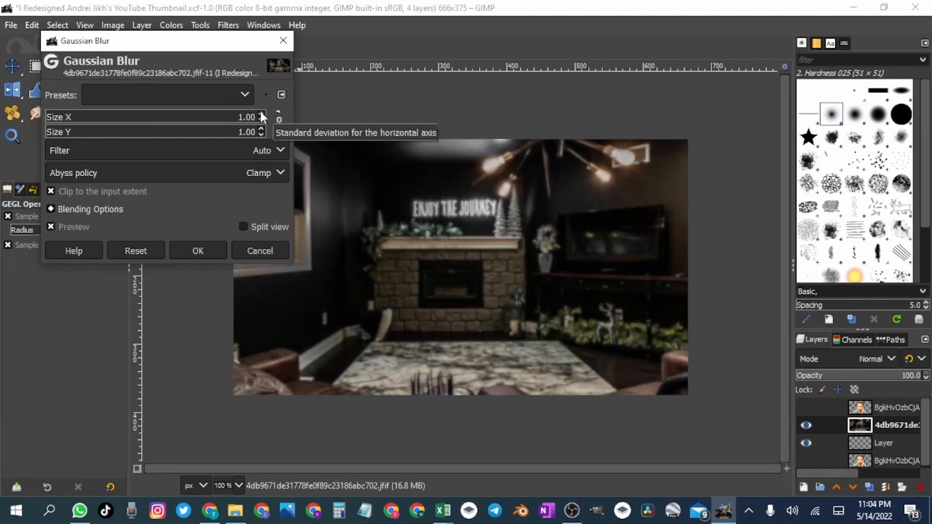
click(261, 118)
click(261, 114)
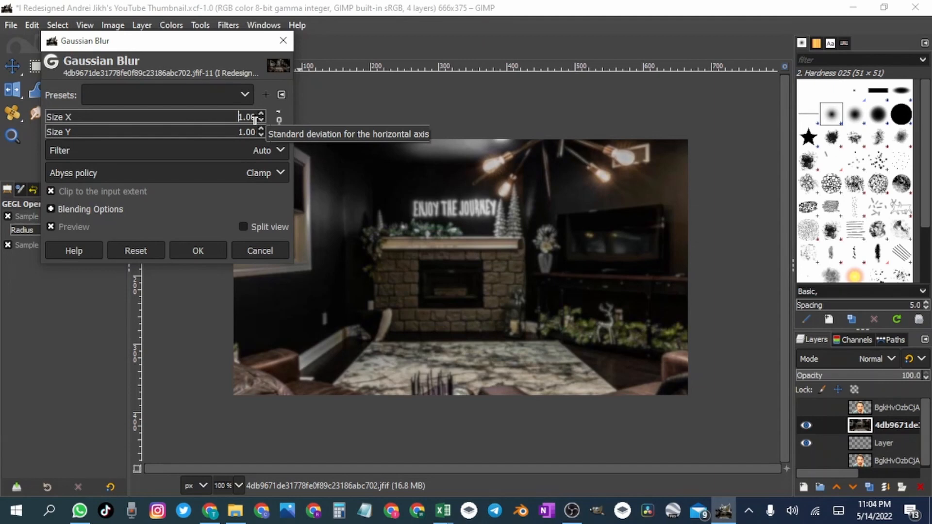
Set the room layer's Gaussian Blur size to 0.60 in both directions and apply it.
drag(142, 121, 138, 121)
click(259, 119)
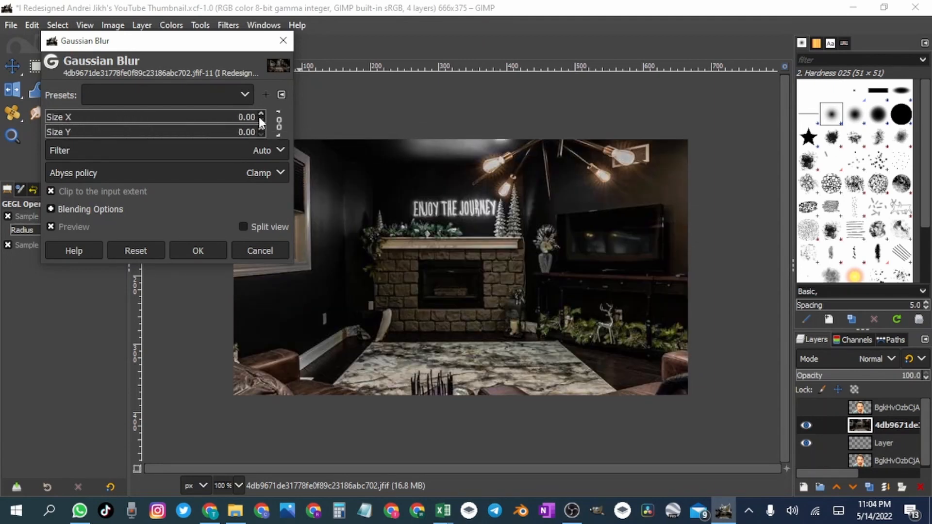
click(121, 120)
click(124, 118)
click(261, 119)
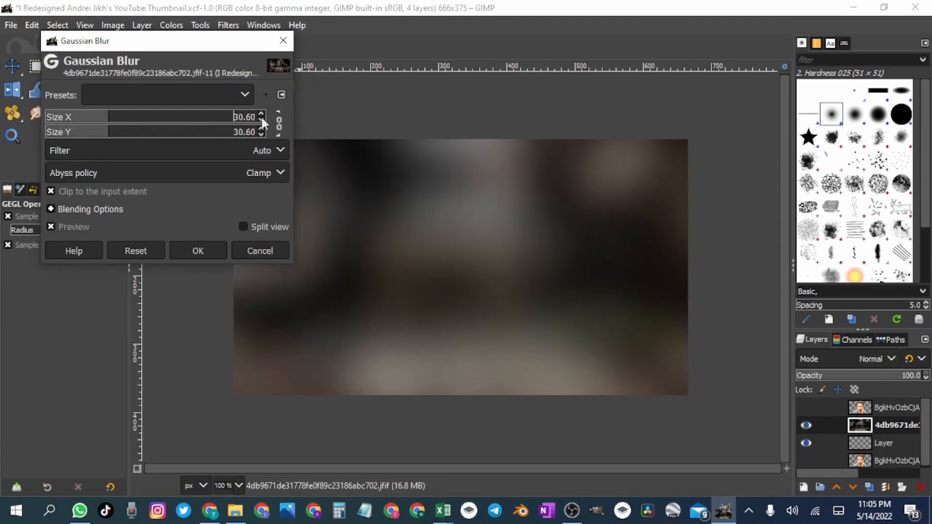
click(261, 120)
click(261, 119)
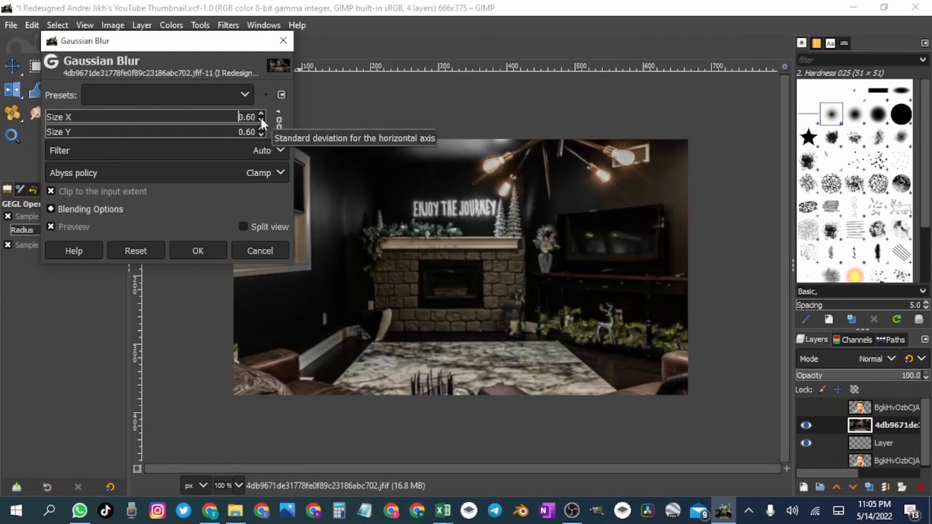
click(207, 250)
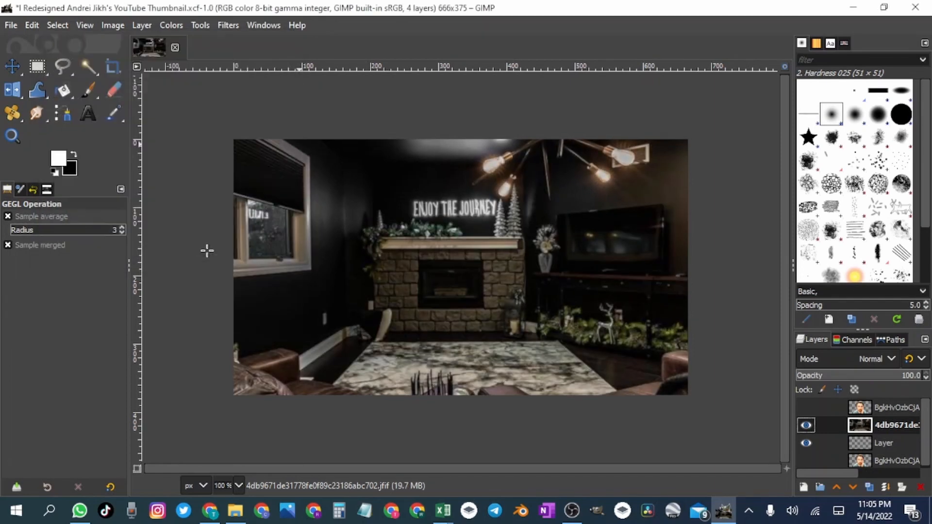
click(805, 407)
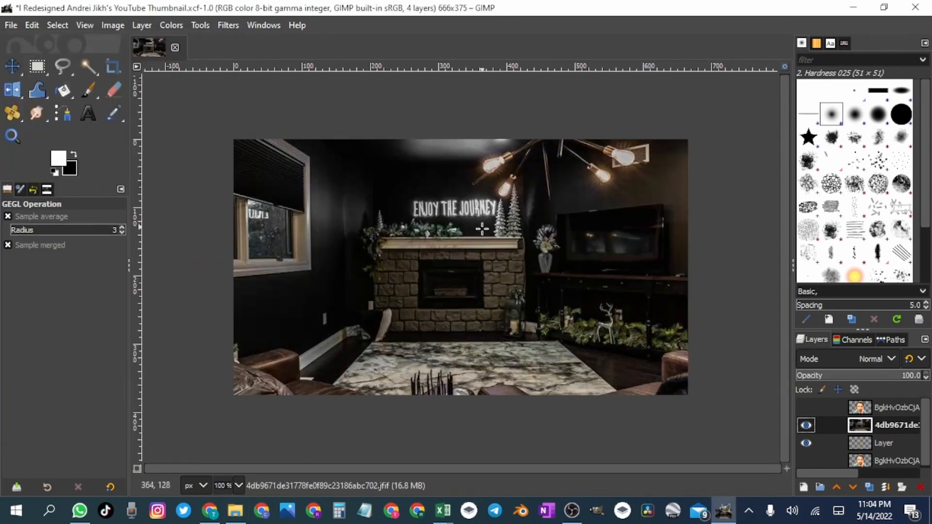
Open Gaussian Blur on the unblurred room layer, testing 17.62 and 1.00 as the size in both directions.
click(228, 24)
mouse_move(329, 125)
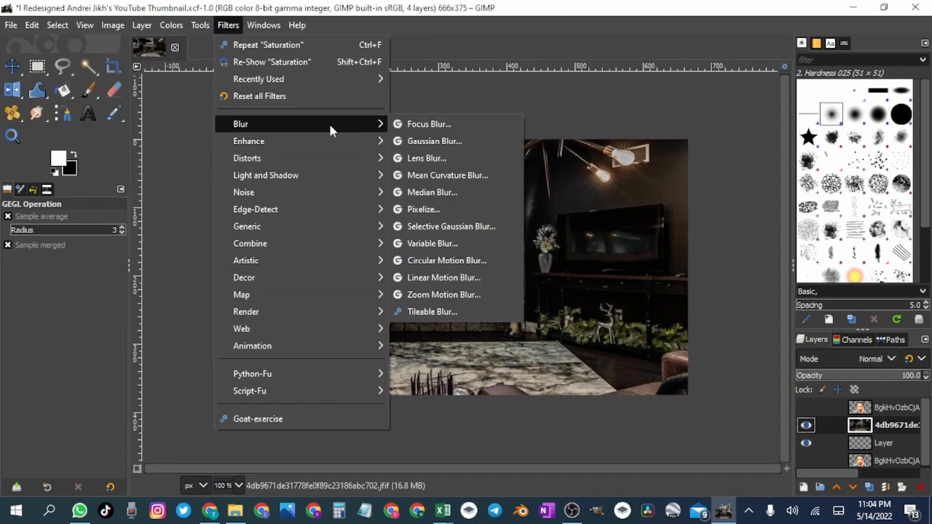
click(419, 140)
drag(203, 117, 82, 121)
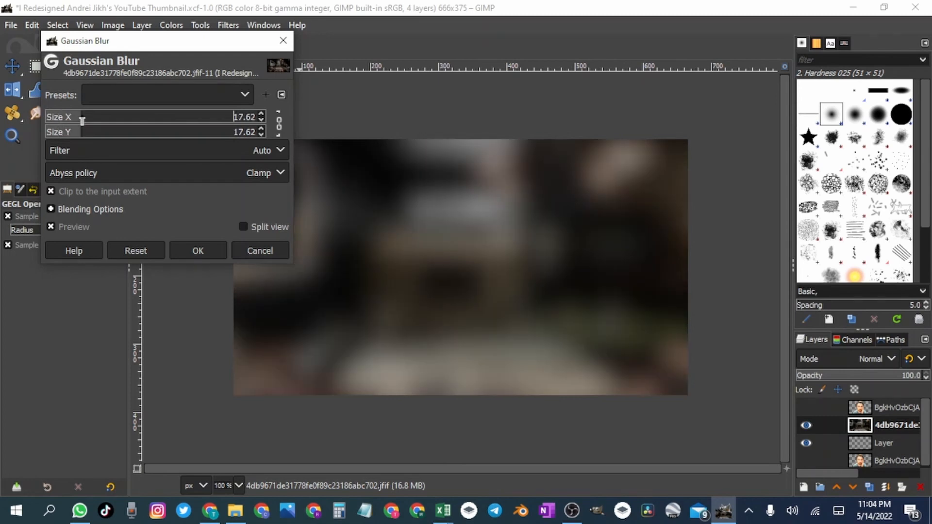
click(260, 120)
click(261, 114)
click(261, 114)
click(261, 121)
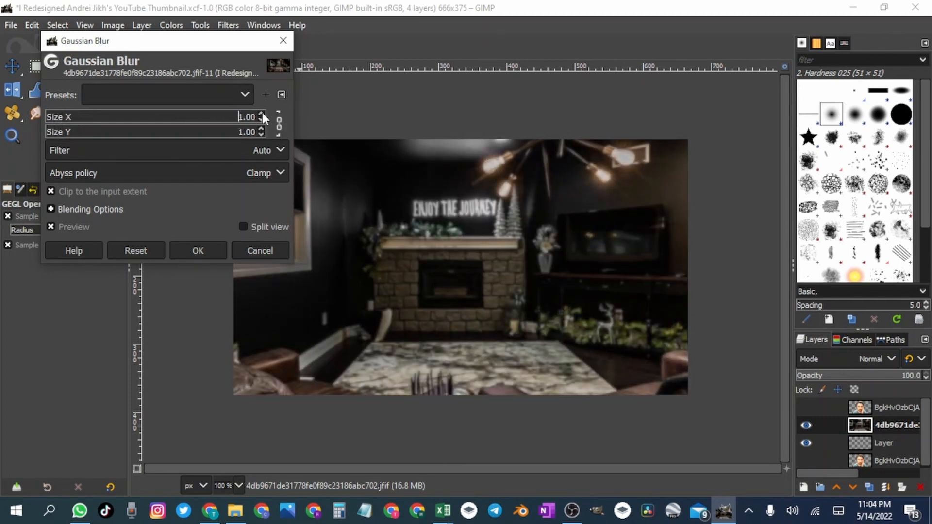
click(261, 120)
click(261, 114)
Reduce the Gaussian Blur size to 0.60 in both directions and apply it to the room picture.
drag(145, 115, 121, 115)
click(260, 120)
click(261, 120)
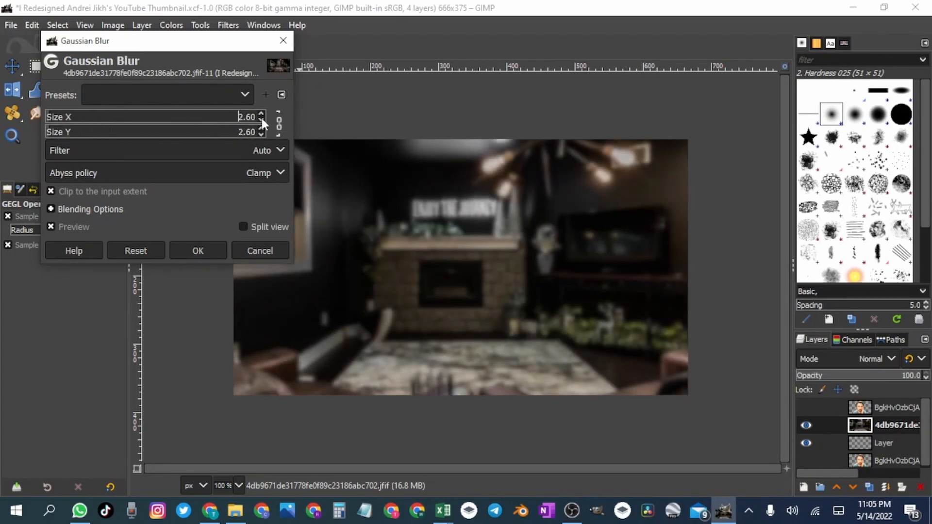
click(207, 250)
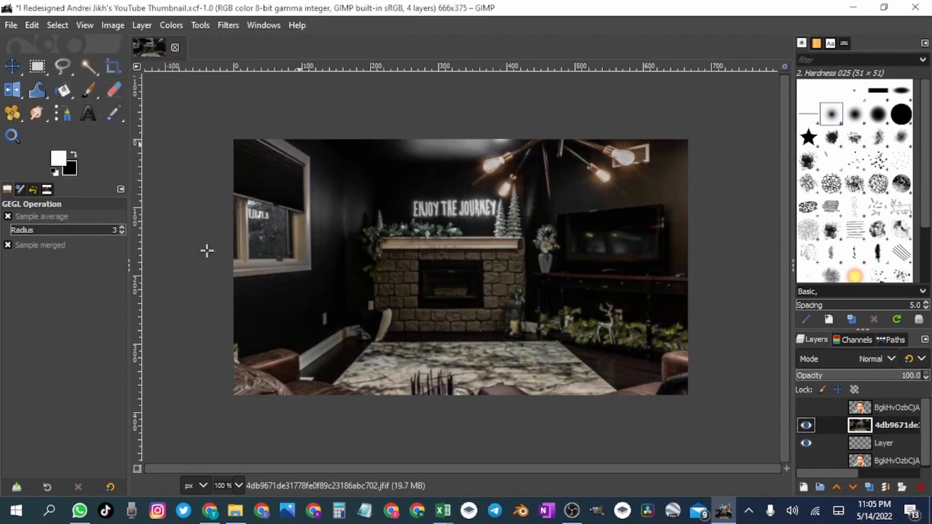
Show the top portrait layer and add a new transparent layer directly above the room picture.
click(805, 407)
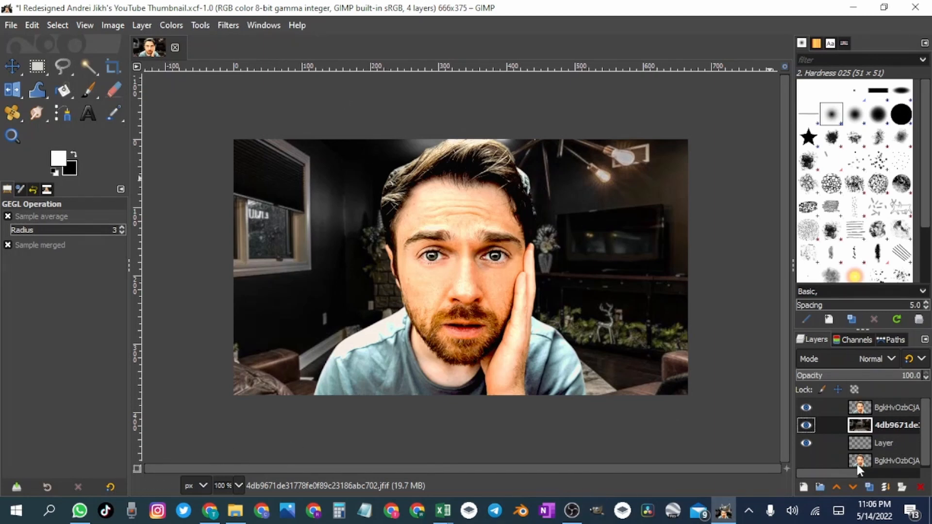
click(803, 486)
click(820, 474)
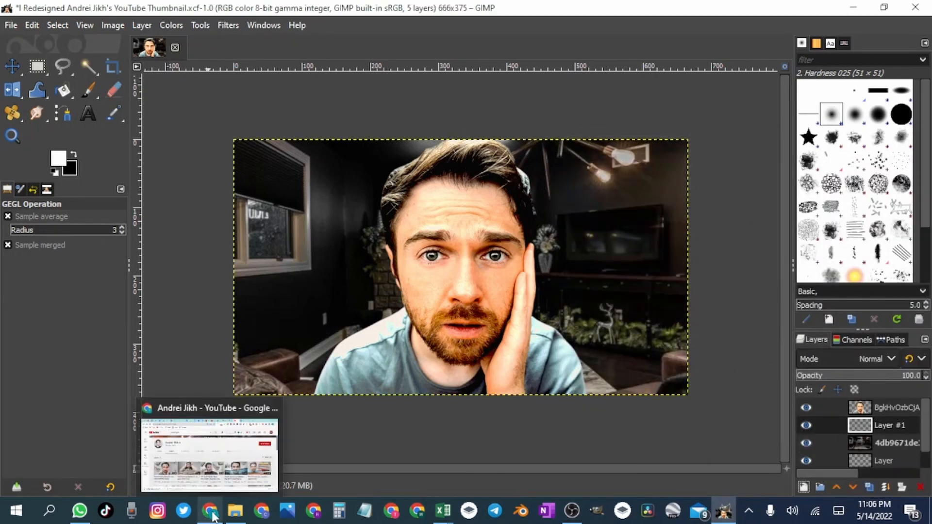
In the remove.bg editor, erase the man and the banknote on his other side, keeping the two large bills on the image's left.
click(209, 511)
click(99, 11)
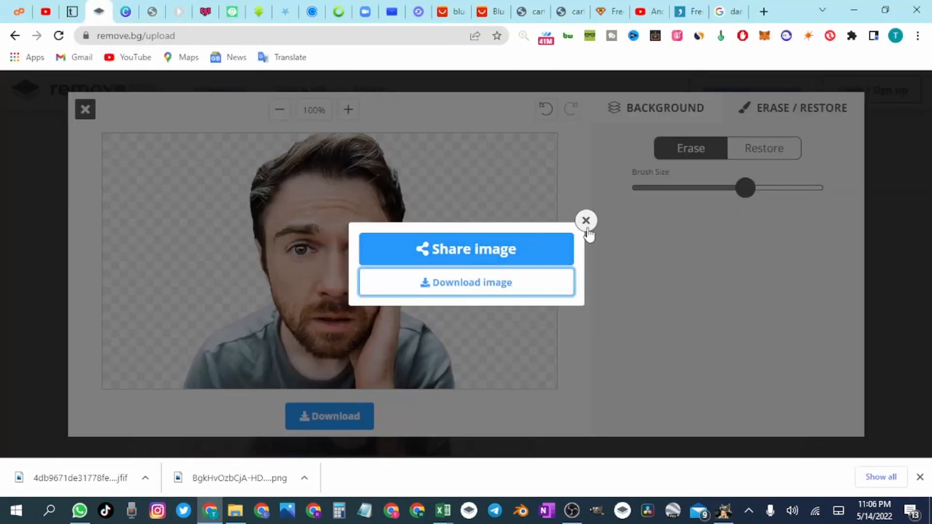
click(585, 220)
click(487, 277)
click(801, 108)
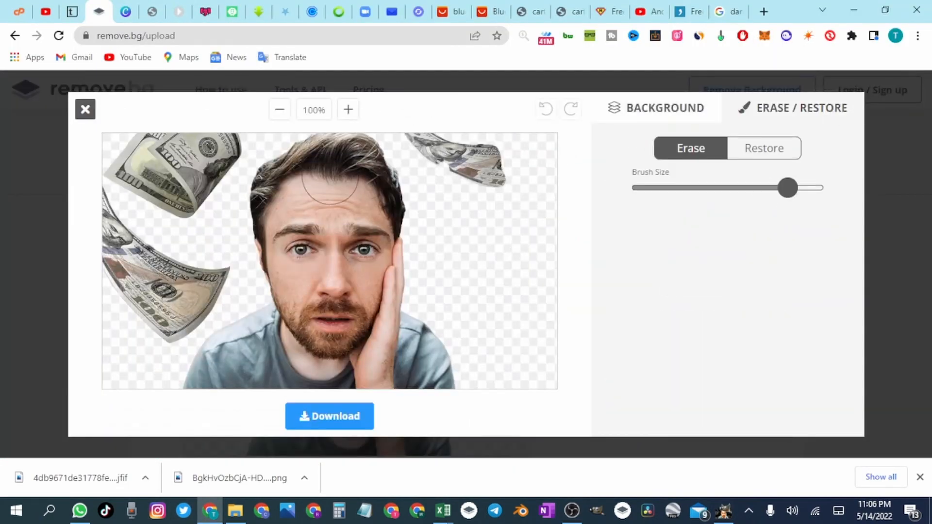
mouse_move(330, 186)
mouse_down()
mouse_move(275, 312)
mouse_move(434, 376)
mouse_move(333, 323)
mouse_move(300, 220)
mouse_move(387, 183)
mouse_move(359, 275)
mouse_move(478, 154)
mouse_up()
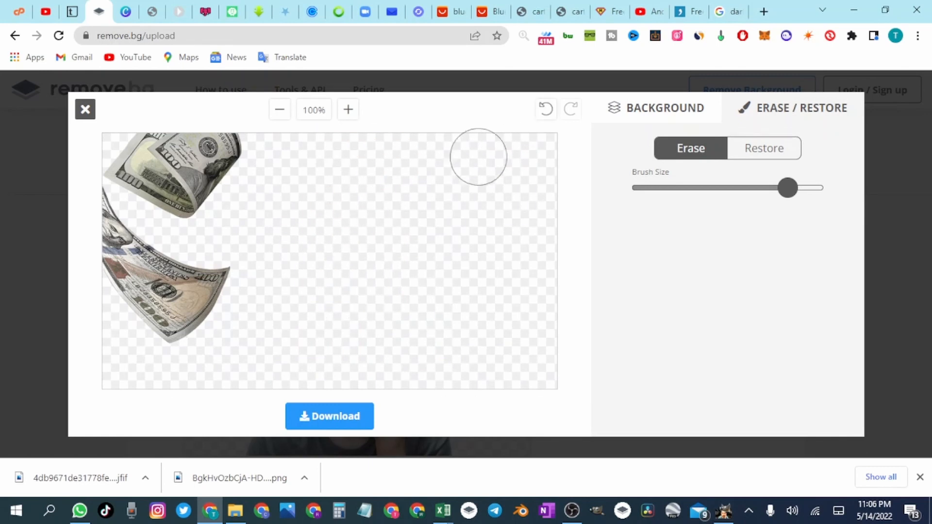
Download the banknotes cut-out and add it from Downloads to the GIMP project as a layer above Layer #1.
click(328, 423)
click(513, 285)
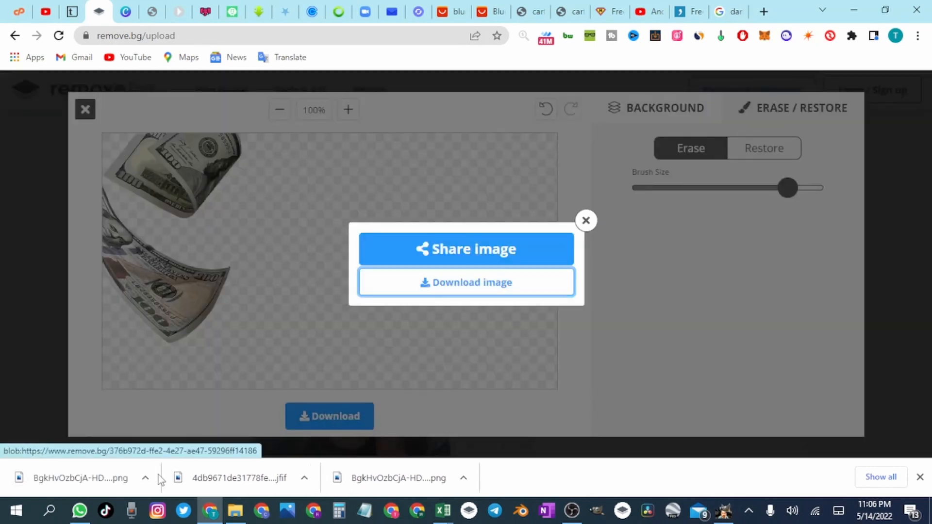
click(723, 511)
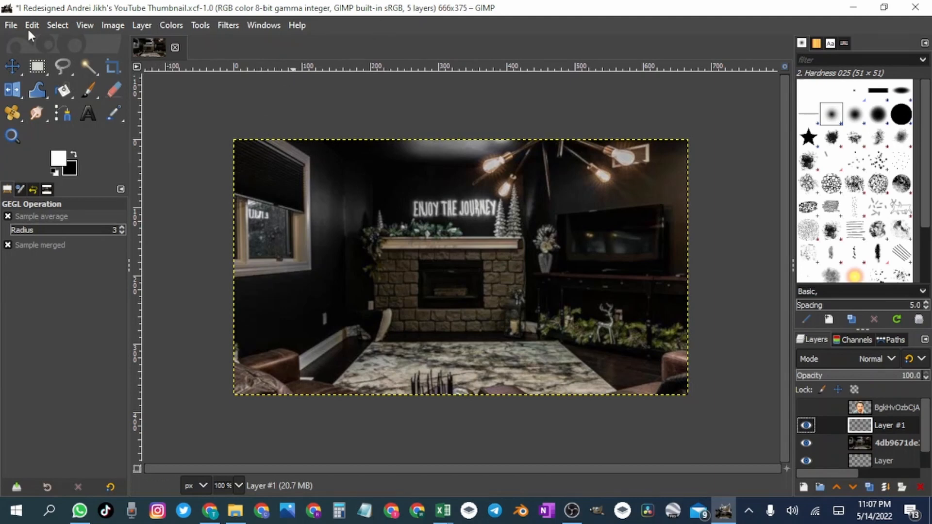
click(235, 510)
click(59, 149)
drag(196, 124, 381, 214)
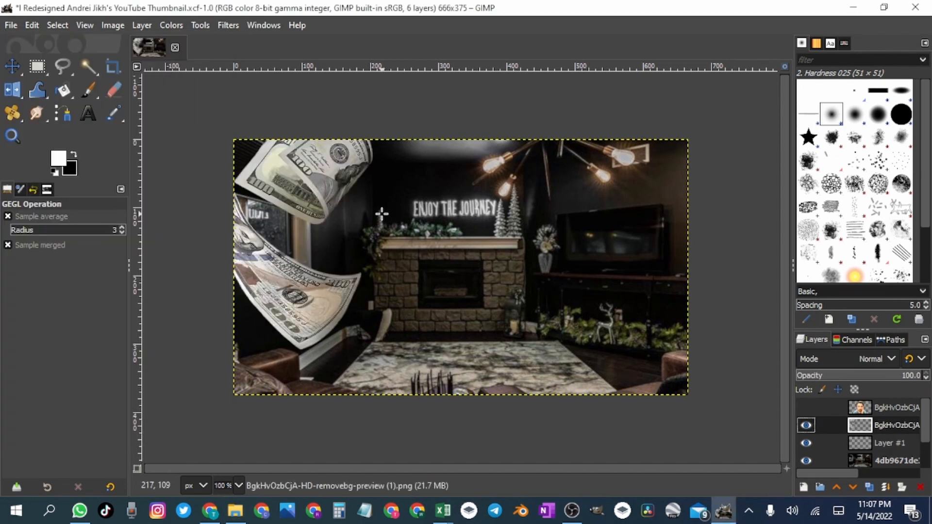
Flip the banknotes layer horizontally so the bills sit on the right side of the room.
click(199, 21)
mouse_move(330, 80)
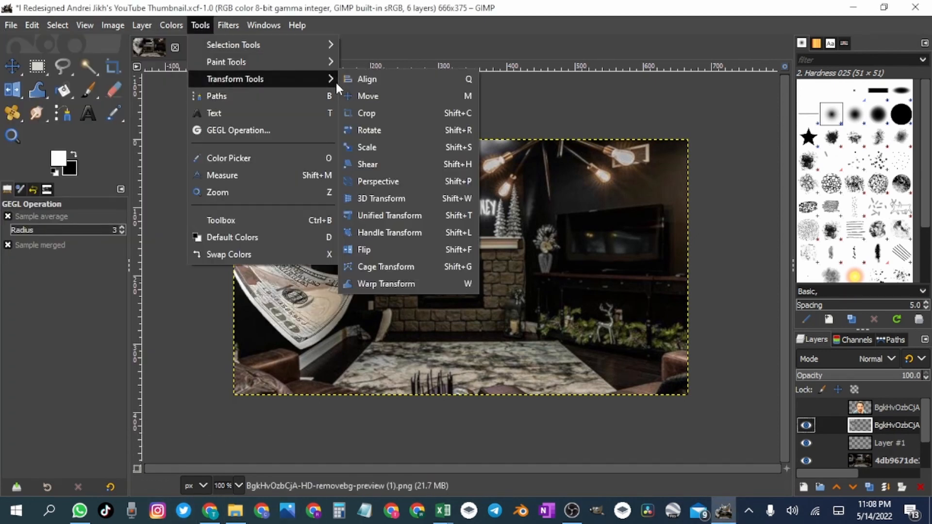
click(378, 245)
click(392, 257)
Add the banknotes cut-out again as an unflipped layer above the flipped one, and save the project.
click(243, 512)
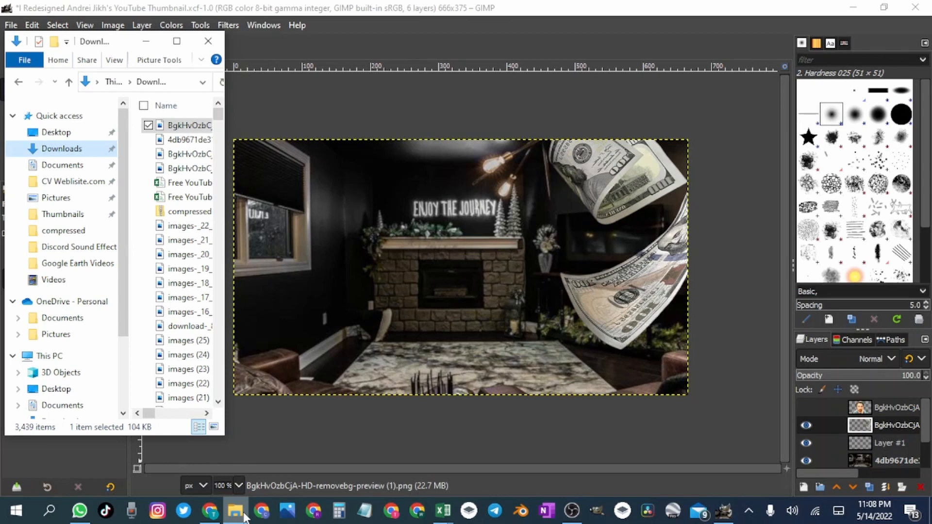
drag(181, 127, 391, 101)
click(14, 25)
click(58, 158)
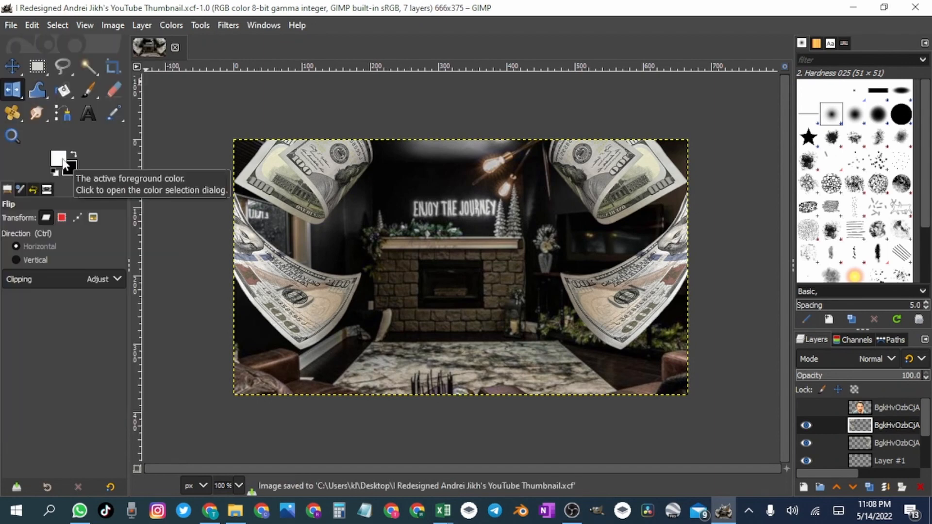
Keep only the top portrait and the room picture visible, hiding both banknote layers and the empty layers, and save the project.
click(806, 408)
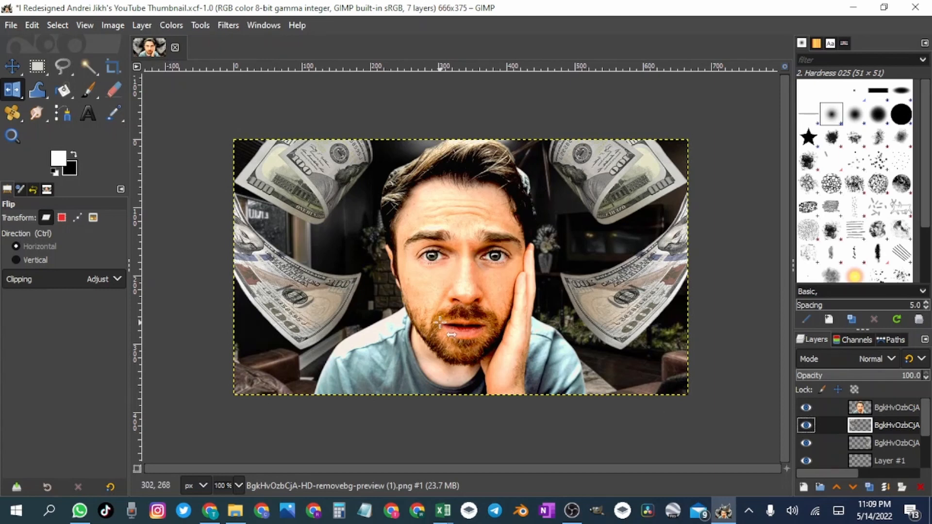
click(805, 425)
scroll(805, 422, down, 3)
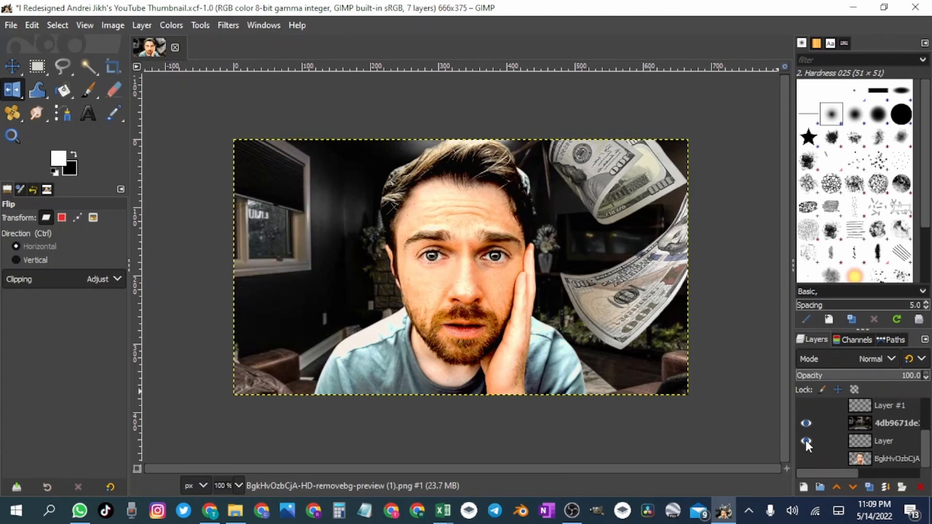
click(805, 440)
scroll(803, 441, up, 3)
click(804, 431)
scroll(806, 422, up, 1)
scroll(809, 418, down, 3)
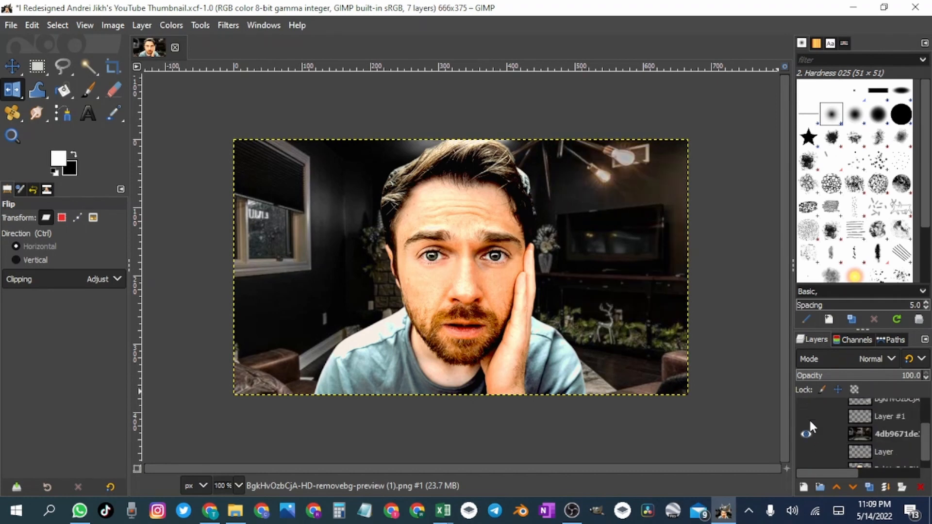
scroll(822, 429, up, 3)
click(11, 25)
click(19, 154)
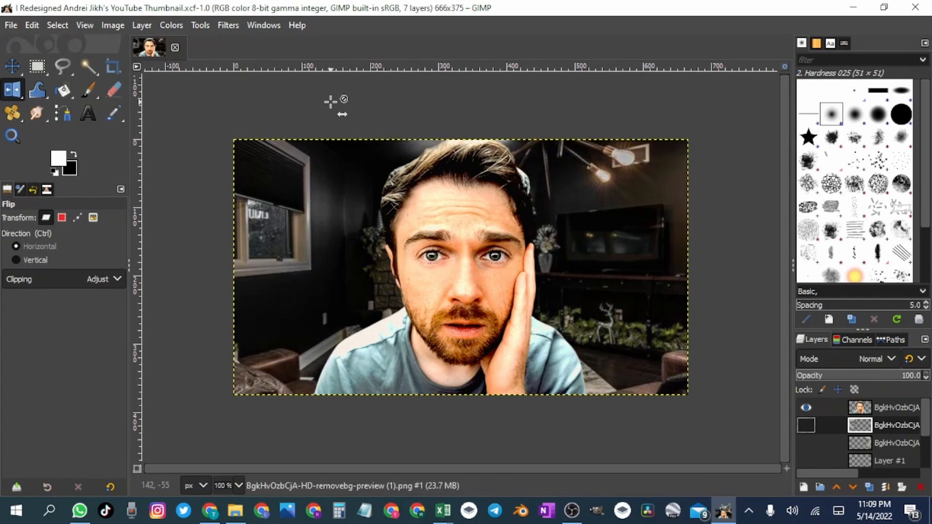
Hide the top portrait layer and make the room picture the active layer.
click(805, 407)
click(167, 24)
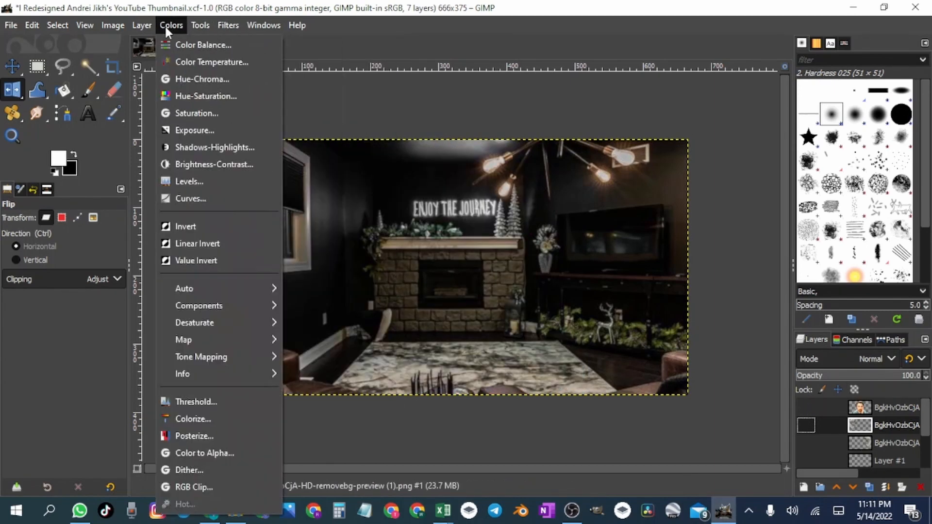
click(202, 94)
scroll(828, 433, down, 3)
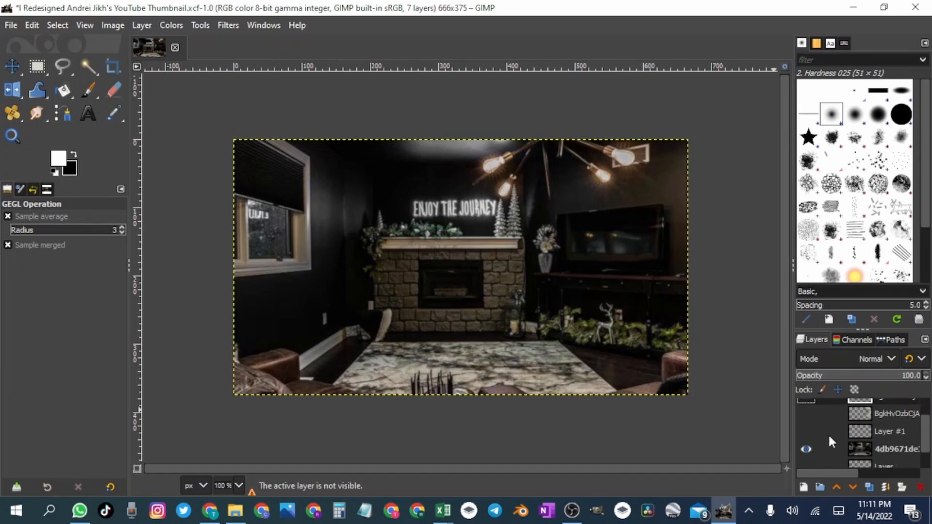
click(837, 431)
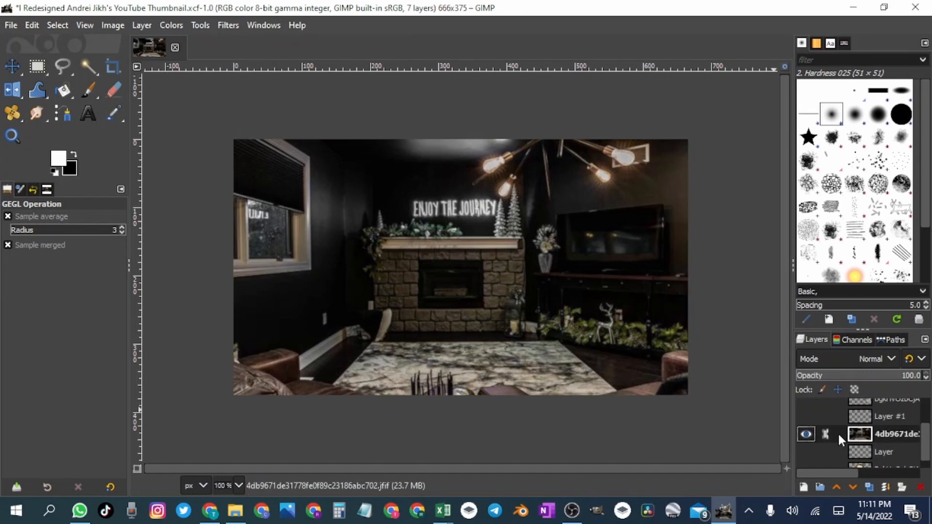
Darken the room picture with an Exposure adjustment of -0.270 and black level 0.000, and show the top portrait again.
click(172, 25)
click(205, 127)
click(284, 115)
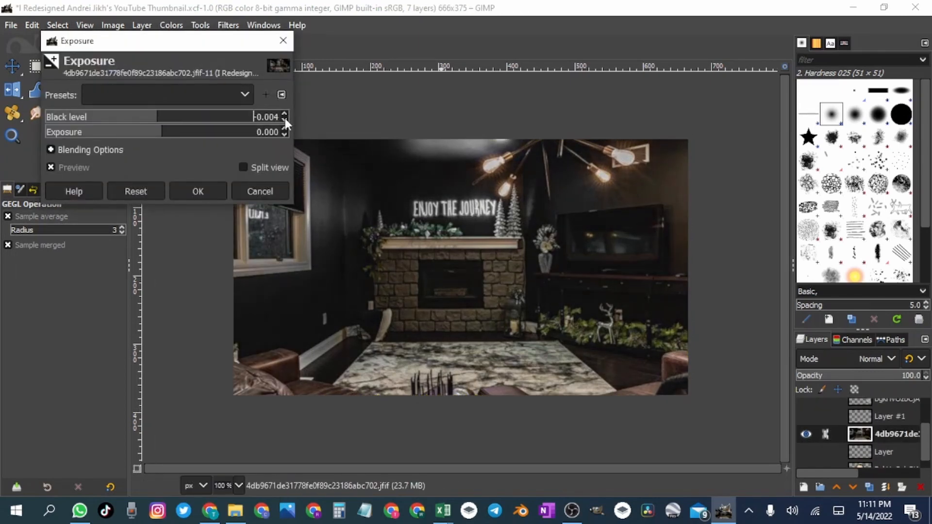
click(284, 119)
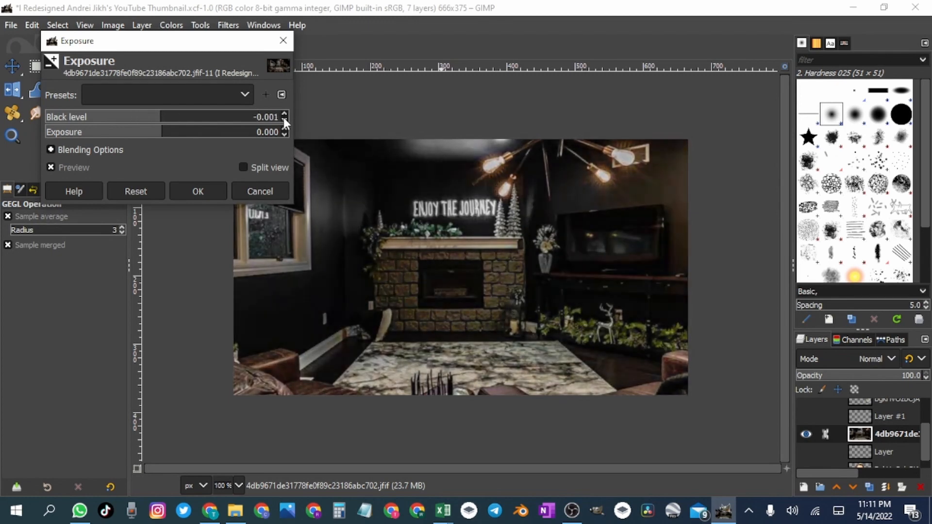
click(284, 133)
click(284, 134)
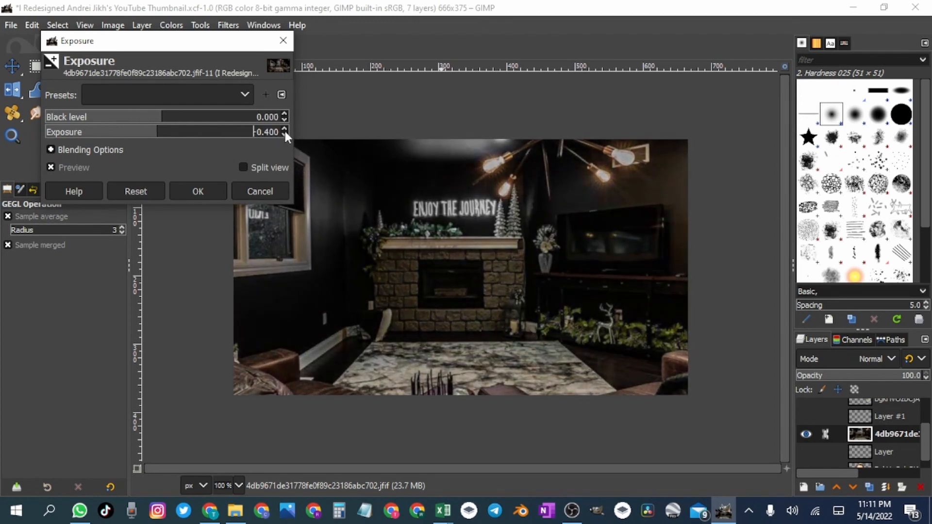
click(284, 129)
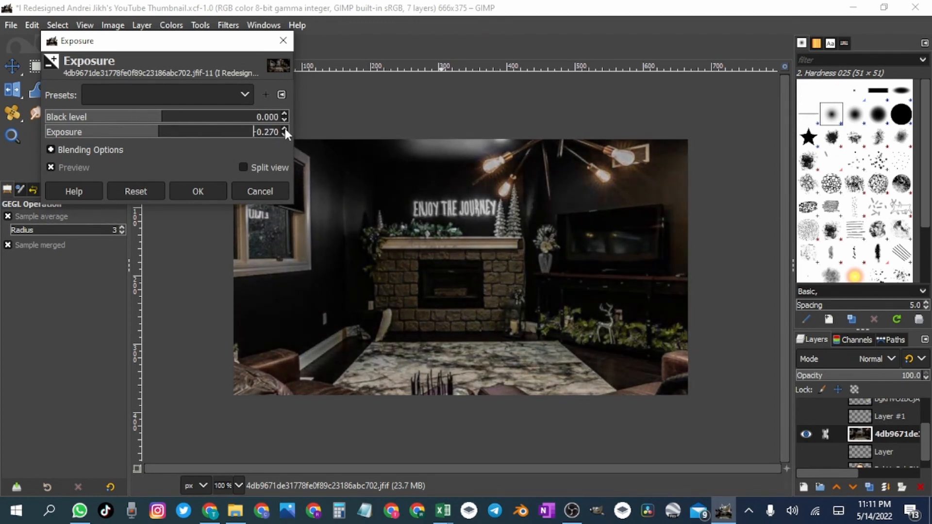
click(198, 192)
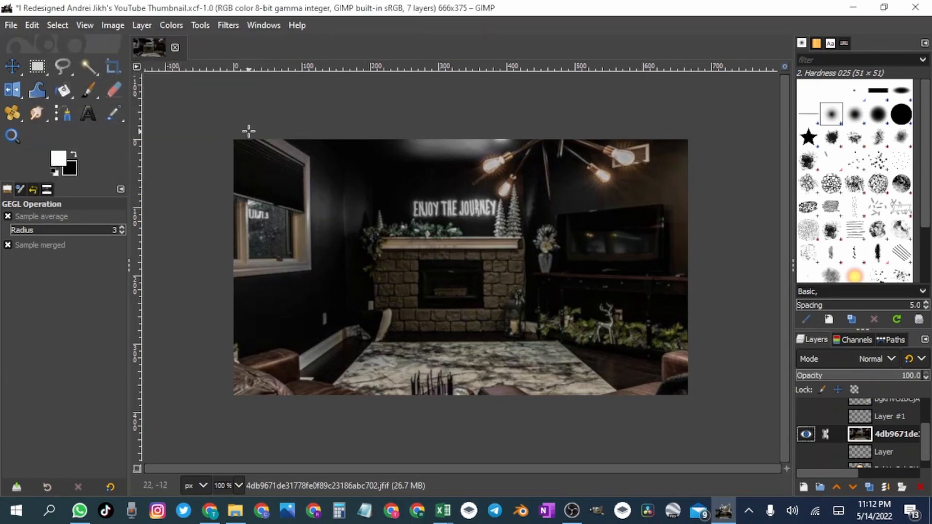
scroll(807, 400, up, 3)
click(804, 408)
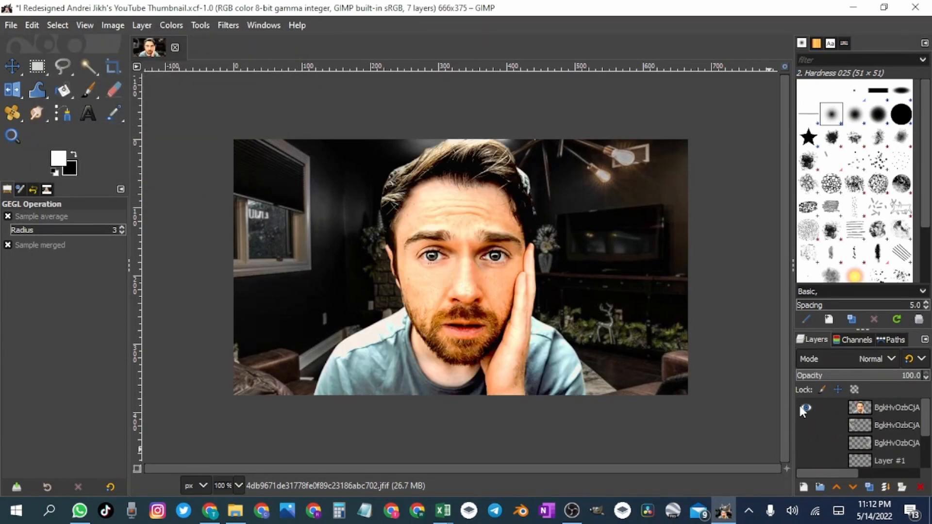
Switch to Chrome to examine the original thumbnails on the Andrei Jikh YouTube videos page, and return to GIMP.
click(210, 510)
click(640, 11)
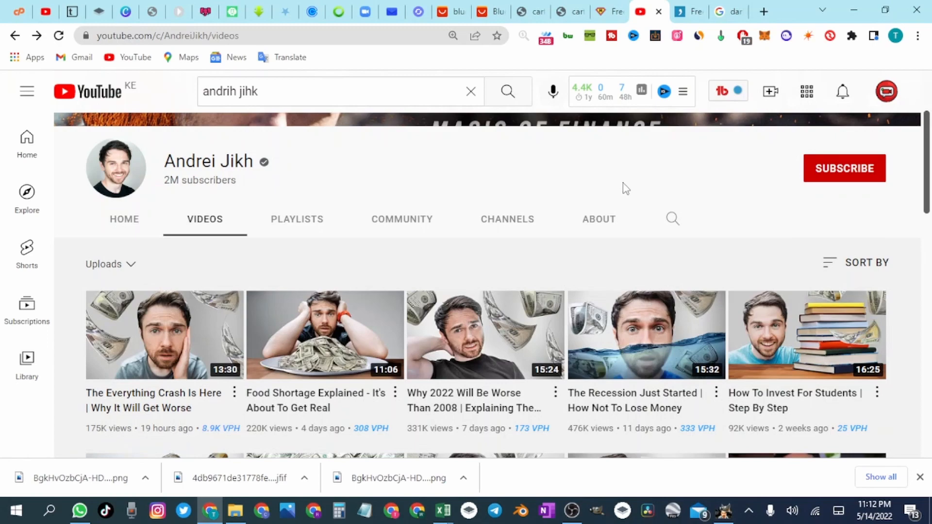
scroll(623, 188, down, 5)
scroll(749, 193, up, 5)
click(723, 510)
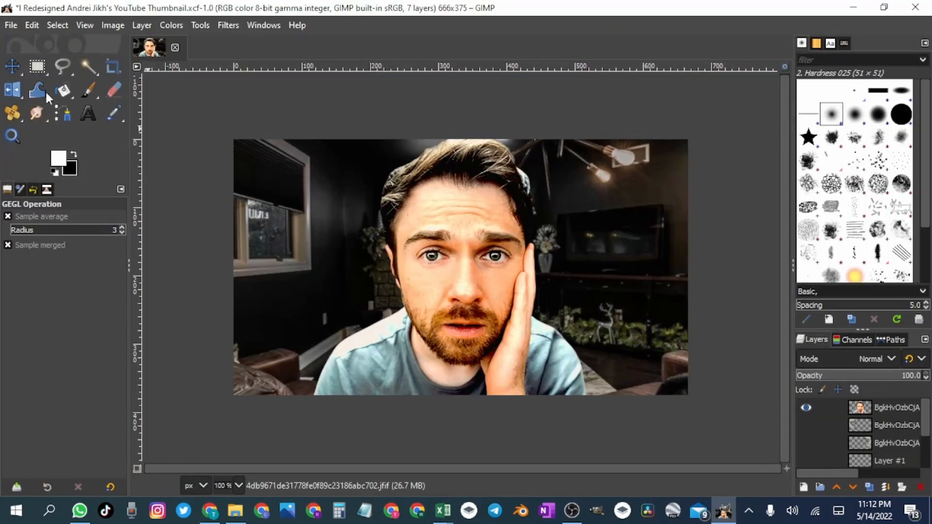
Add the white text WORST CRUSH on two lines over the room, in Sans-serif Bold at 61 px.
click(89, 115)
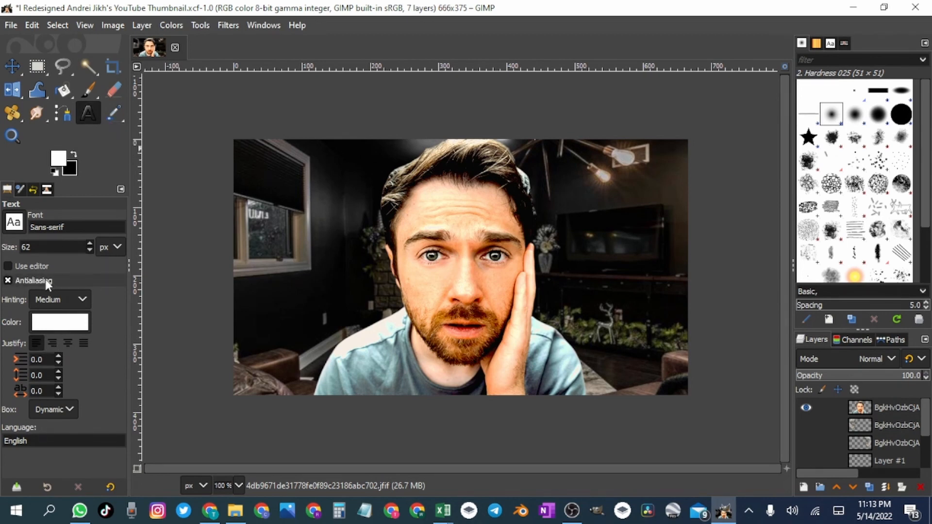
click(15, 224)
click(53, 268)
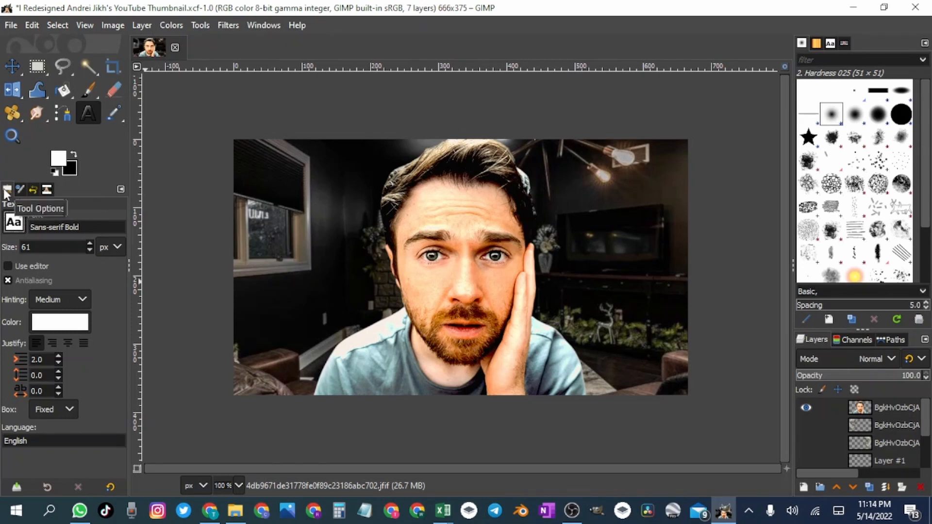
click(262, 240)
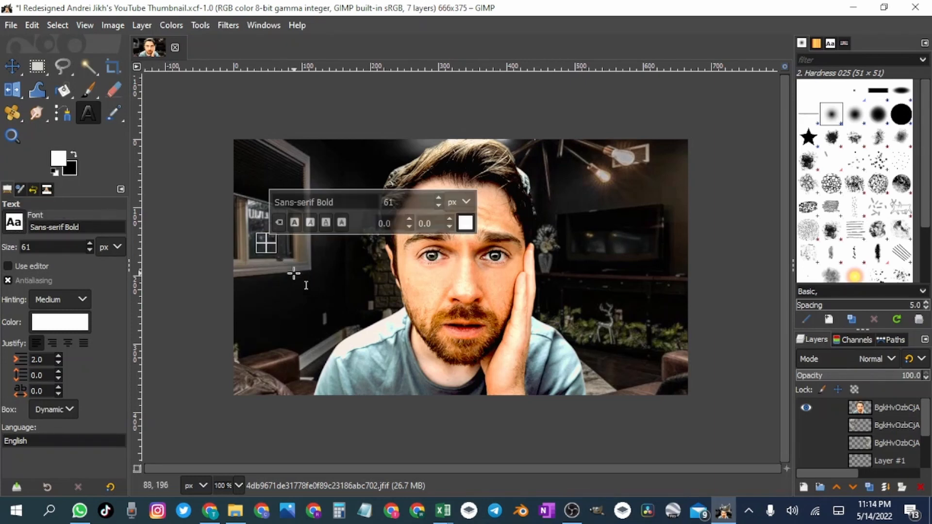
text(WORST CRUSH)
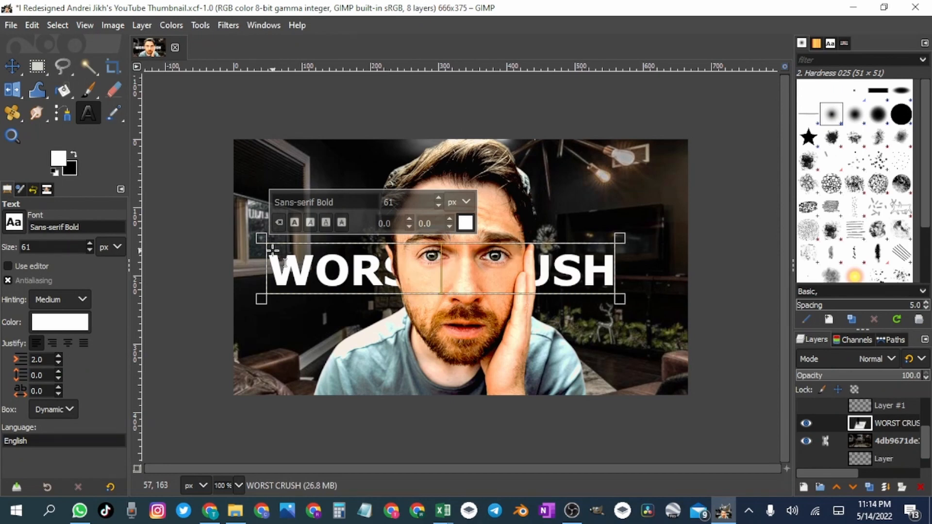
key(Return)
key(Escape)
Hide the room picture and move the WORST CRUSH text to the image's left edge beside the face.
key(m)
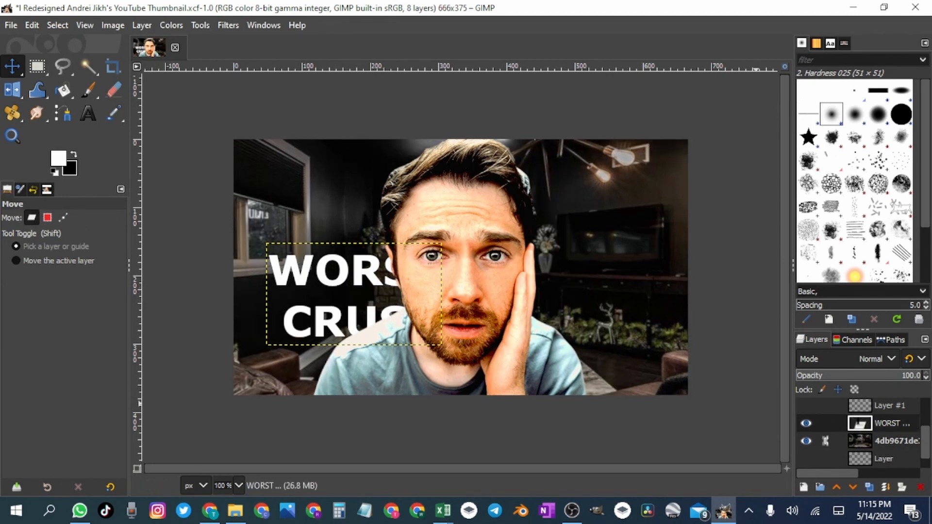
click(806, 440)
drag(330, 314, 286, 293)
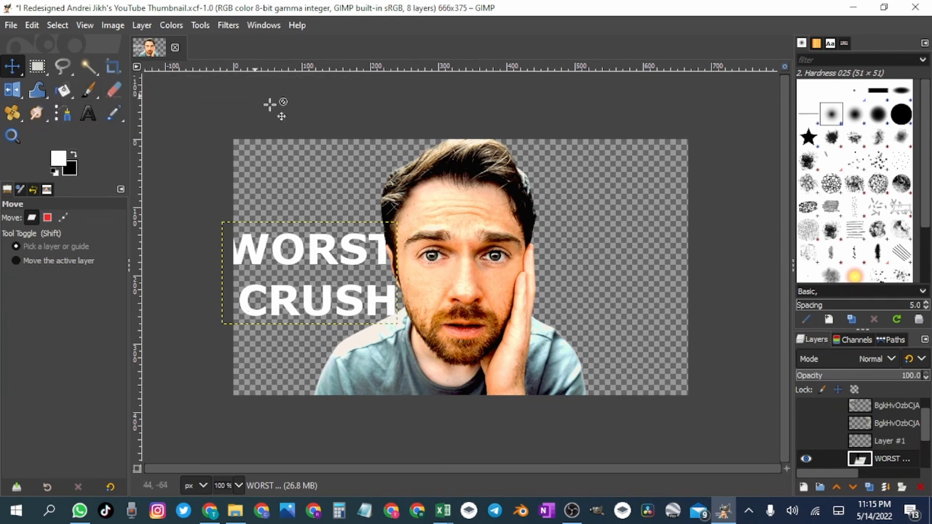
click(56, 257)
mouse_move(228, 209)
mouse_down()
mouse_move(223, 199)
mouse_move(235, 233)
mouse_move(232, 214)
mouse_up()
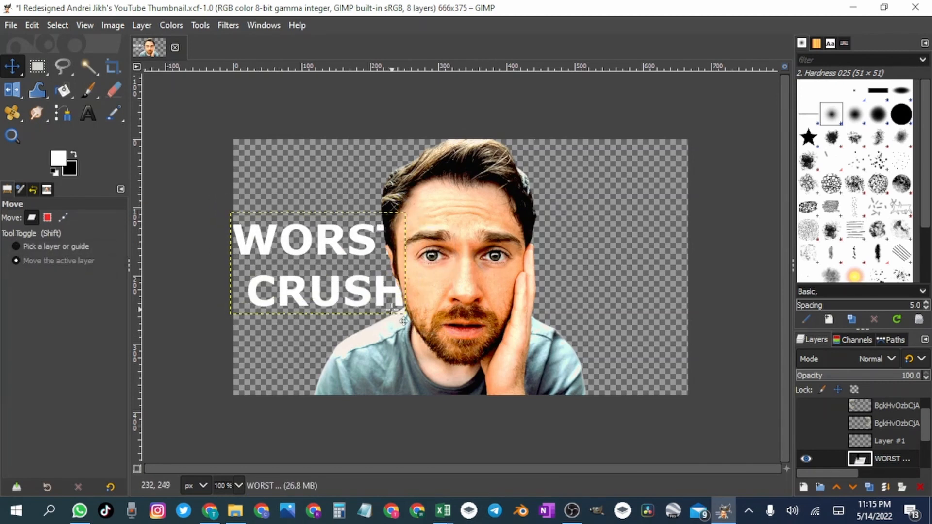
Reduce both lines of the WORST CRUSH text to a size of 50 px.
click(31, 189)
click(7, 190)
key(t)
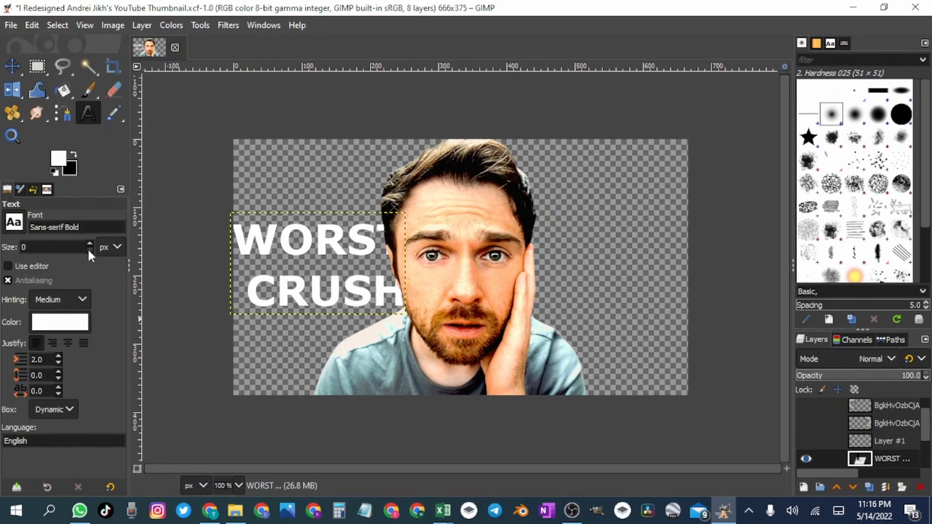
click(279, 245)
click(401, 174)
click(403, 168)
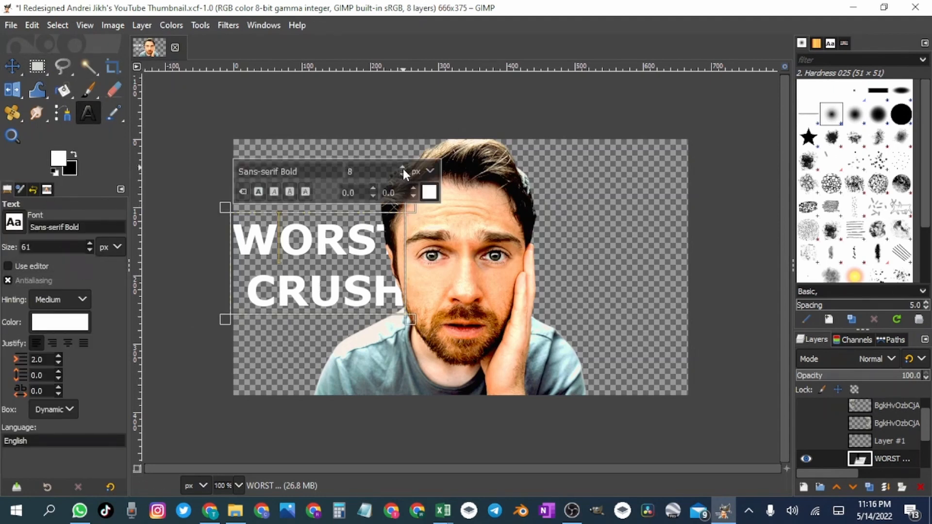
drag(250, 234, 401, 294)
click(399, 176)
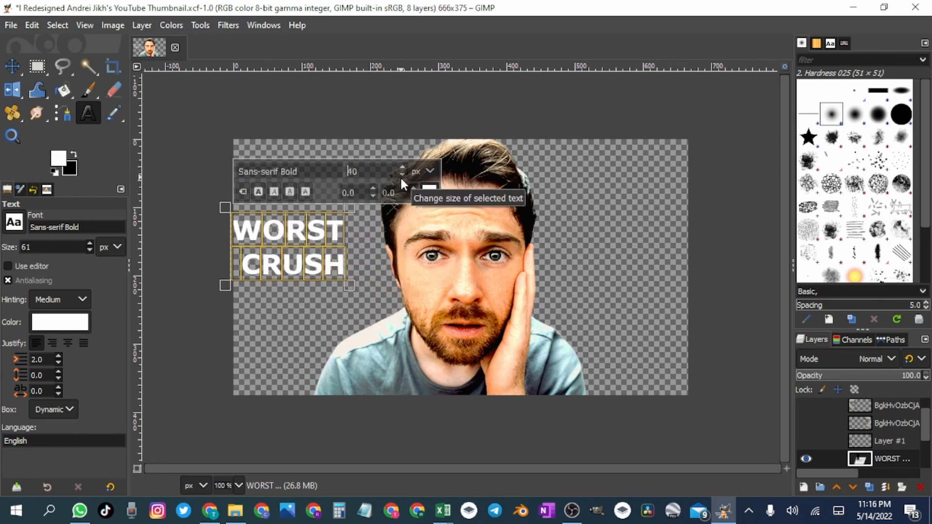
click(402, 168)
click(401, 175)
click(403, 168)
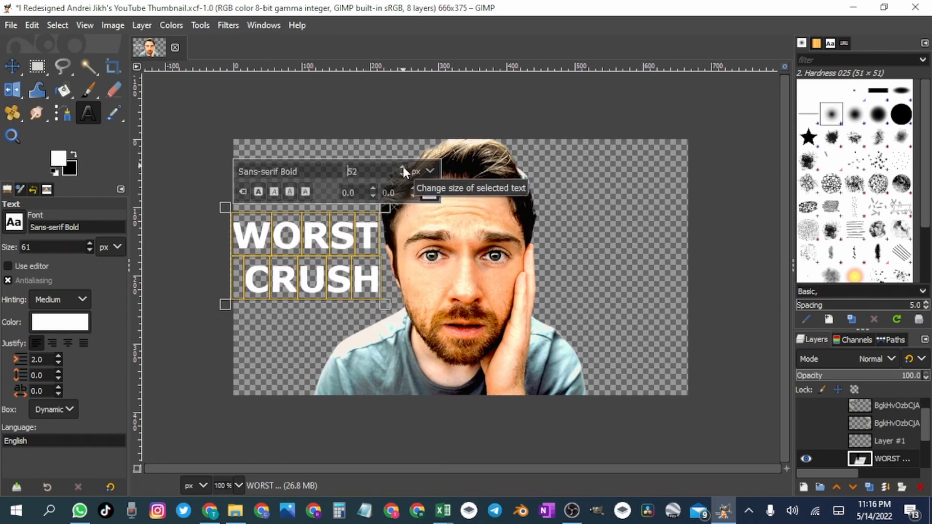
click(403, 168)
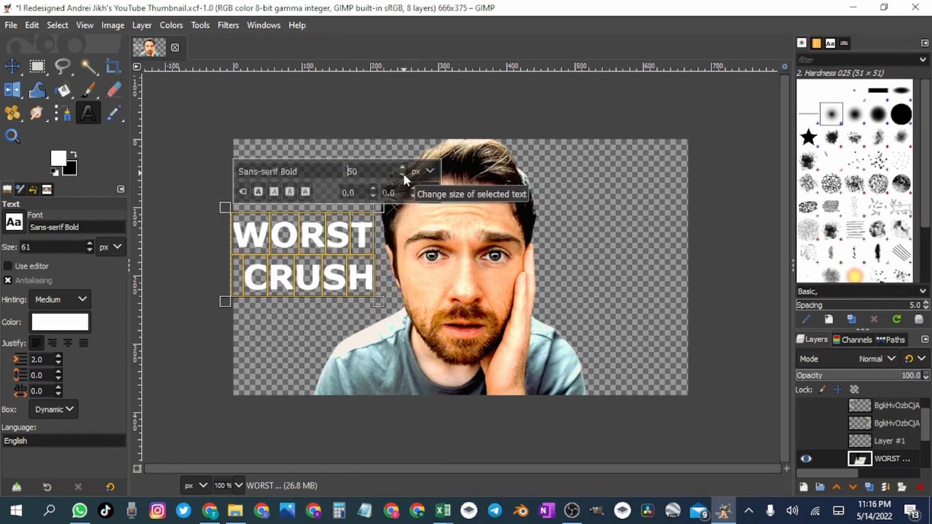
click(179, 190)
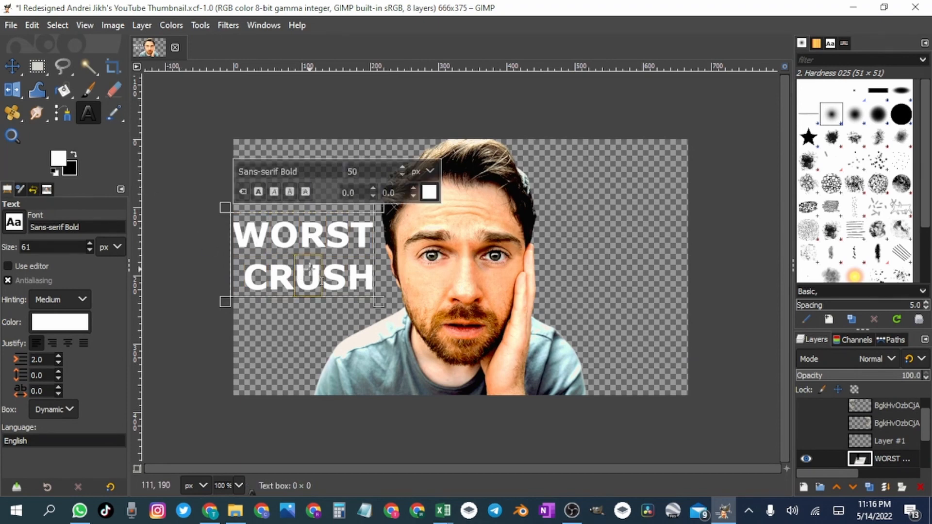
click(304, 233)
Nudge the WORST CRUSH text slightly right and down, and make the room picture visible again.
click(12, 66)
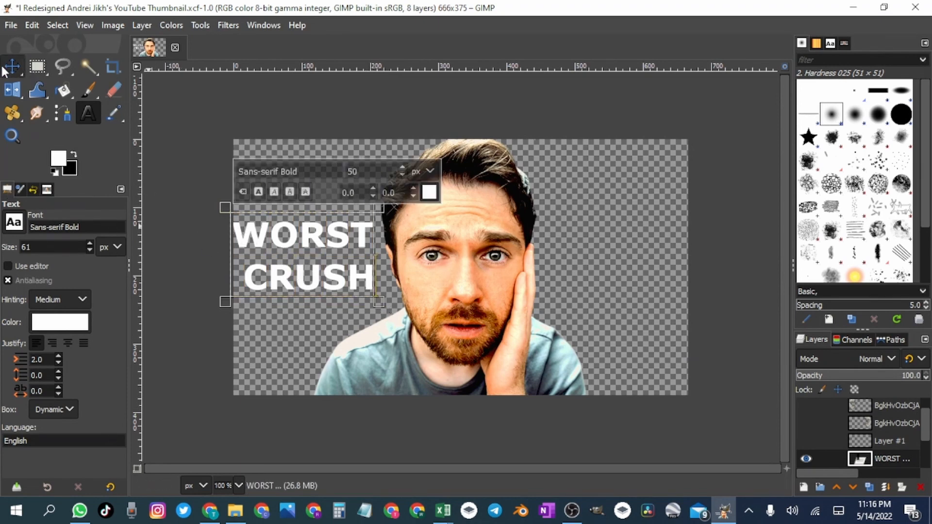
mouse_move(314, 263)
mouse_down()
mouse_move(318, 280)
mouse_move(316, 265)
mouse_up()
scroll(843, 436, down, 2)
click(805, 441)
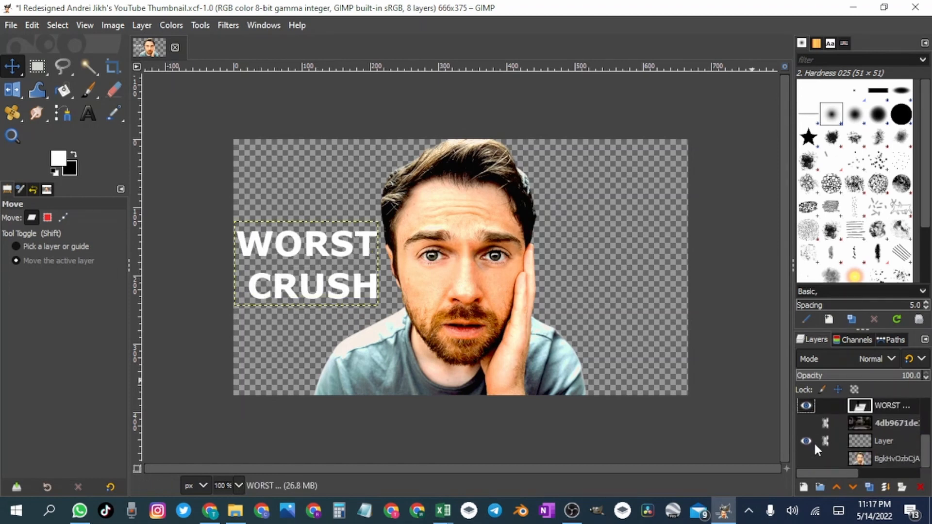
click(804, 423)
Move the WORST CRUSH text to the right of the face and show the unflipped banknotes layer on the left.
scroll(810, 407, up, 2)
click(803, 425)
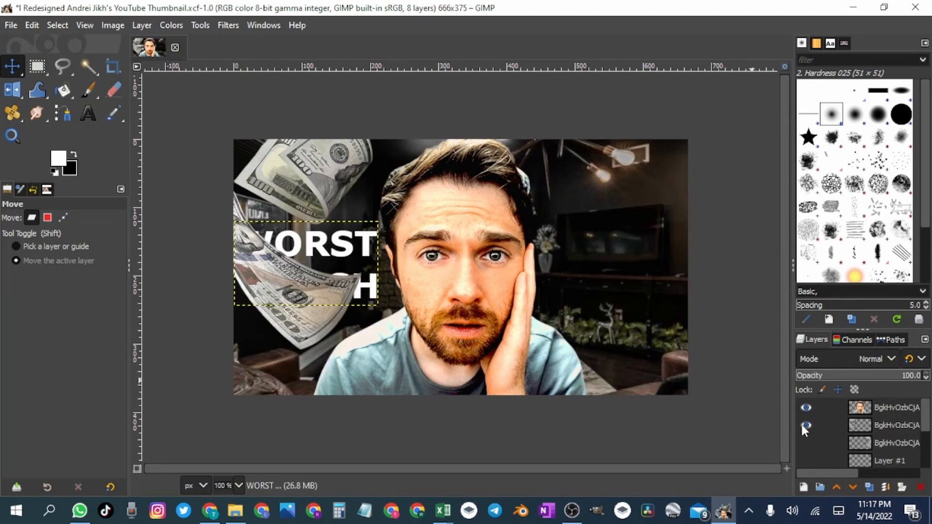
click(805, 426)
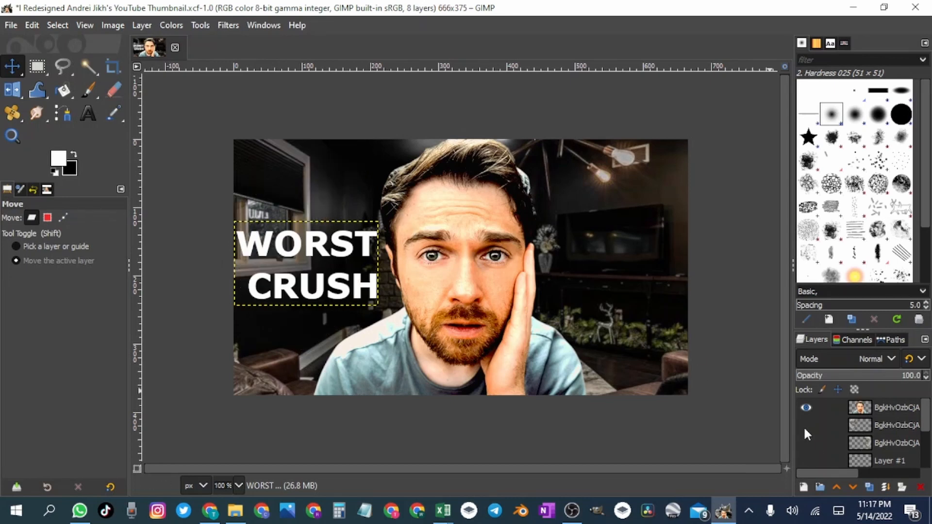
drag(307, 275, 610, 272)
click(806, 426)
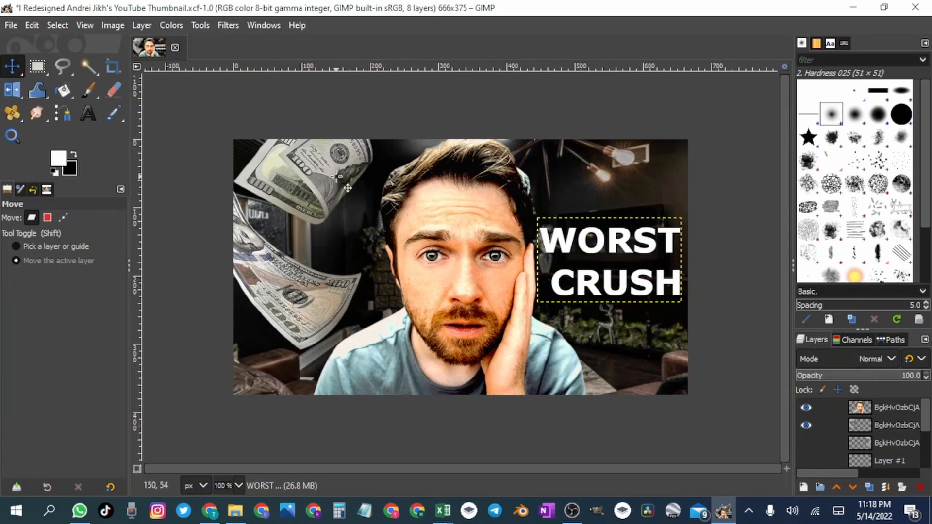
Set the WORST CRUSH text to centred justification.
mouse_move(214, 518)
key(t)
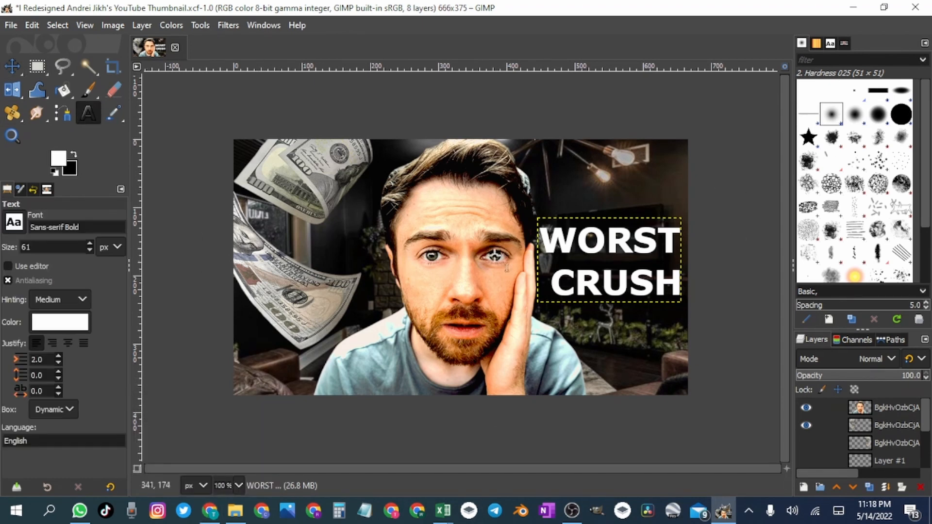
click(602, 281)
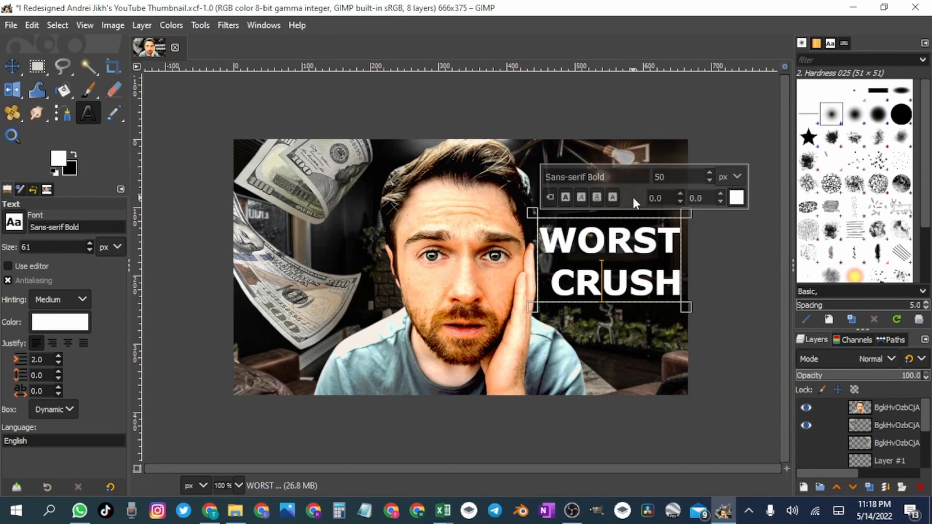
click(68, 343)
drag(556, 248, 669, 289)
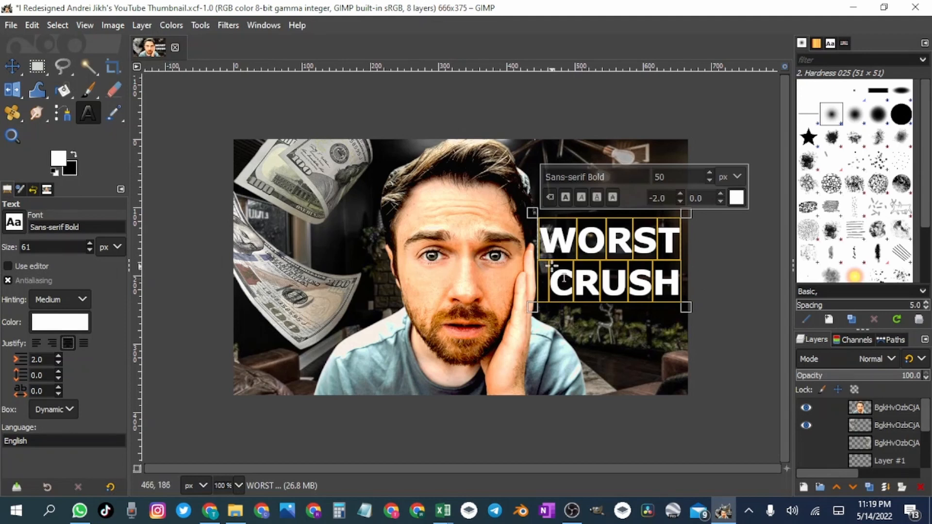
click(542, 242)
drag(699, 316, 678, 308)
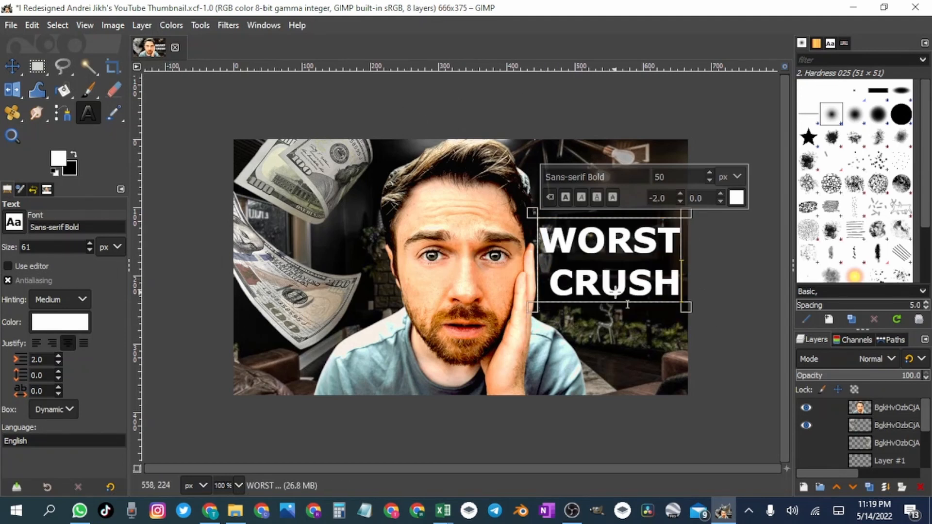
Delete the leading space before CRUSH so the word centres under WORST, and leave text editing.
click(560, 295)
key(BackSpace)
click(739, 255)
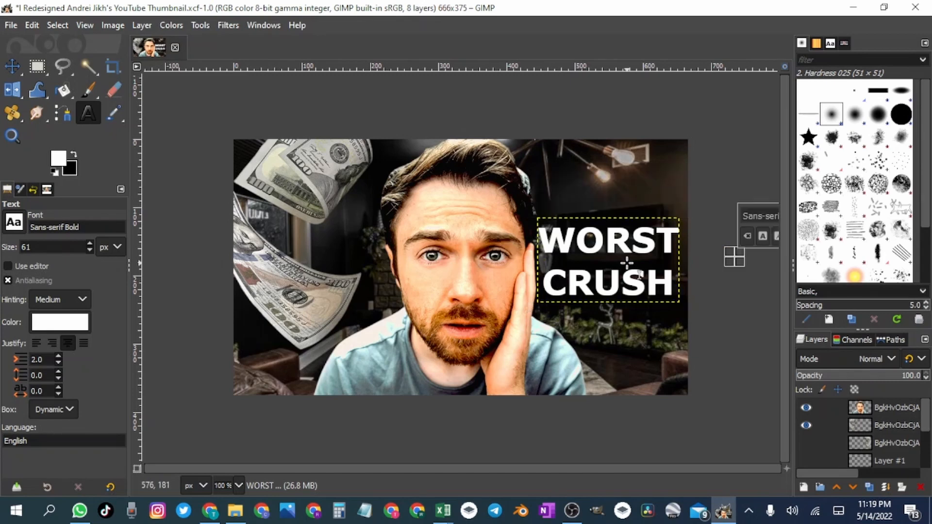
click(723, 156)
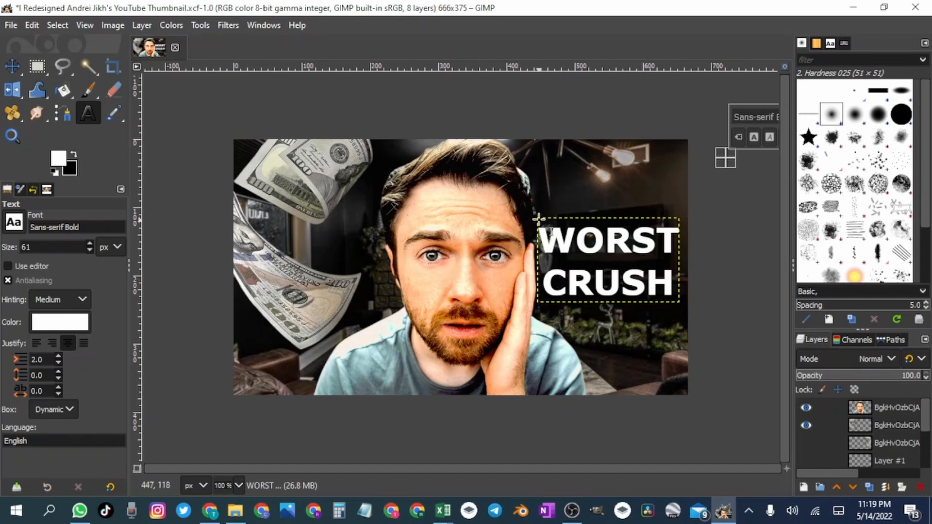
Adjust the corners of the WORST CRUSH text box so the text sits slightly further right.
click(556, 228)
click(717, 265)
click(569, 288)
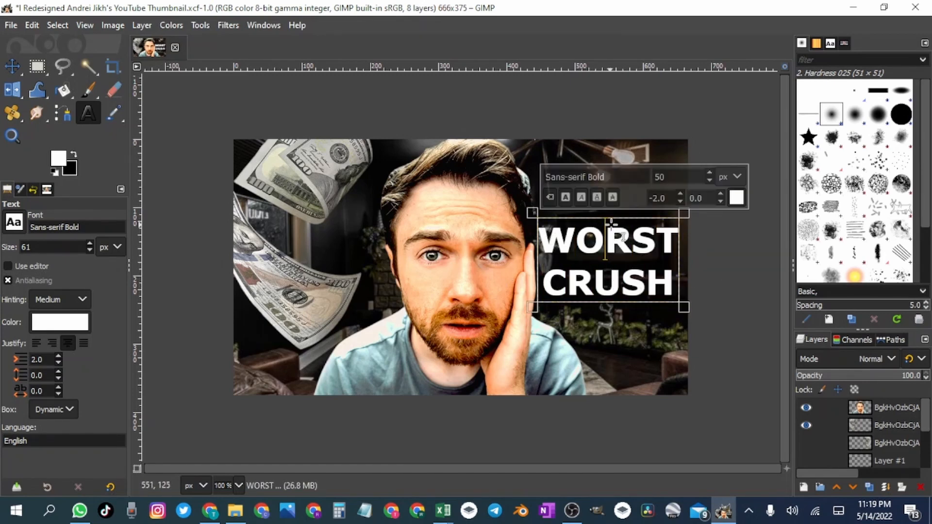
click(715, 282)
click(677, 295)
drag(678, 297, 690, 304)
click(756, 234)
click(595, 286)
drag(536, 216, 540, 217)
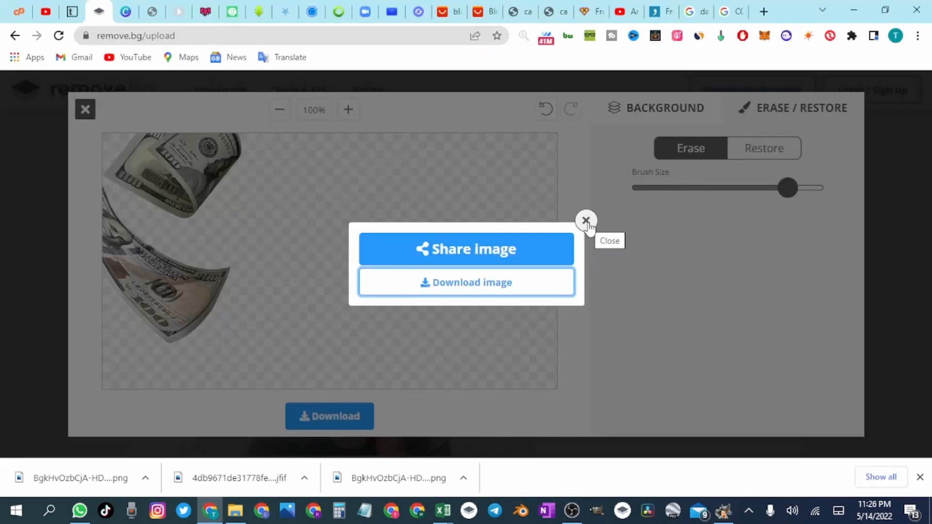
In remove.bg, erase the lower banknote so only the upper one is left, and download the image.
click(584, 221)
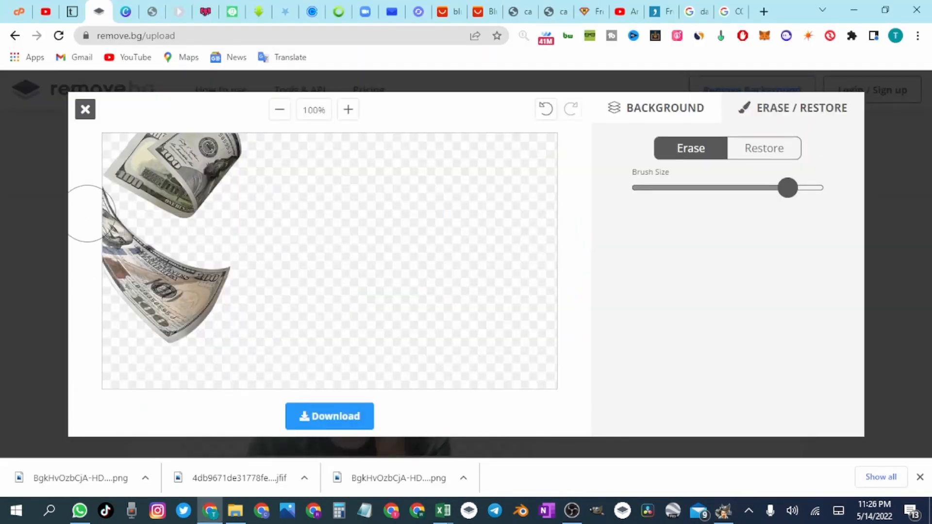
drag(226, 281, 83, 210)
drag(154, 333, 264, 369)
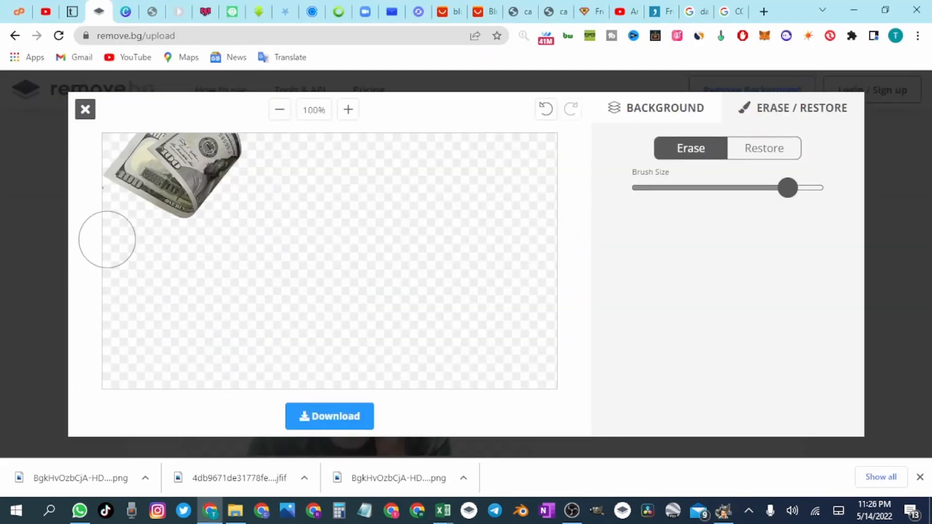
click(663, 187)
click(329, 416)
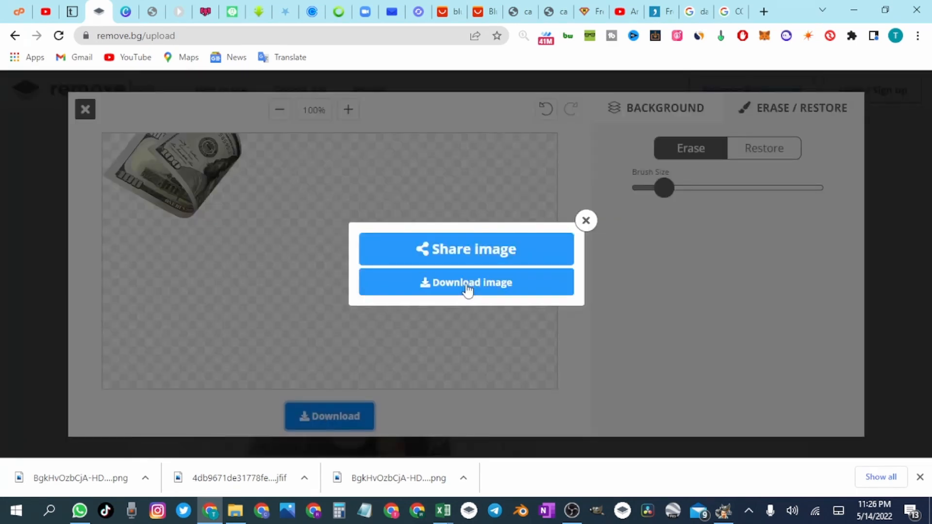
click(468, 283)
Switch to GIMP, hide the two-banknote layer and add the newly downloaded single-banknote image as a layer.
click(723, 511)
click(235, 510)
click(179, 125)
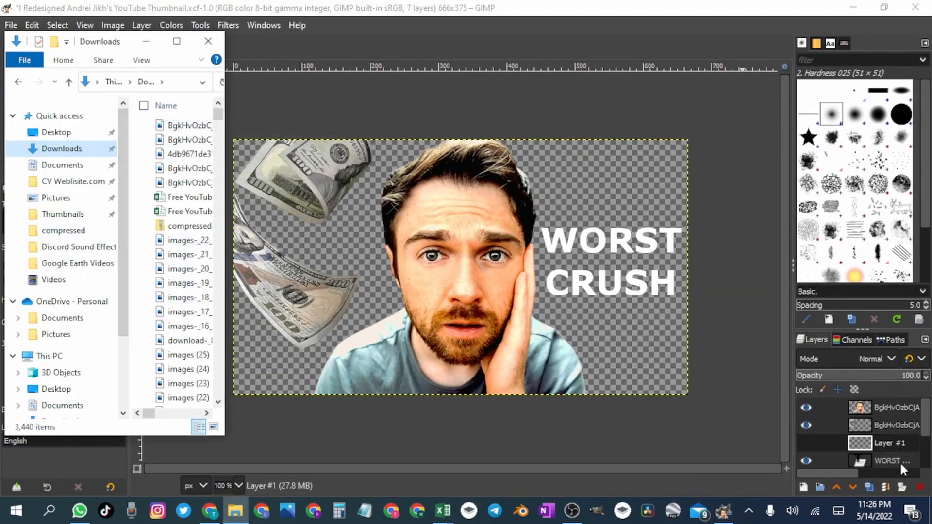
click(806, 426)
click(235, 510)
drag(198, 126, 398, 219)
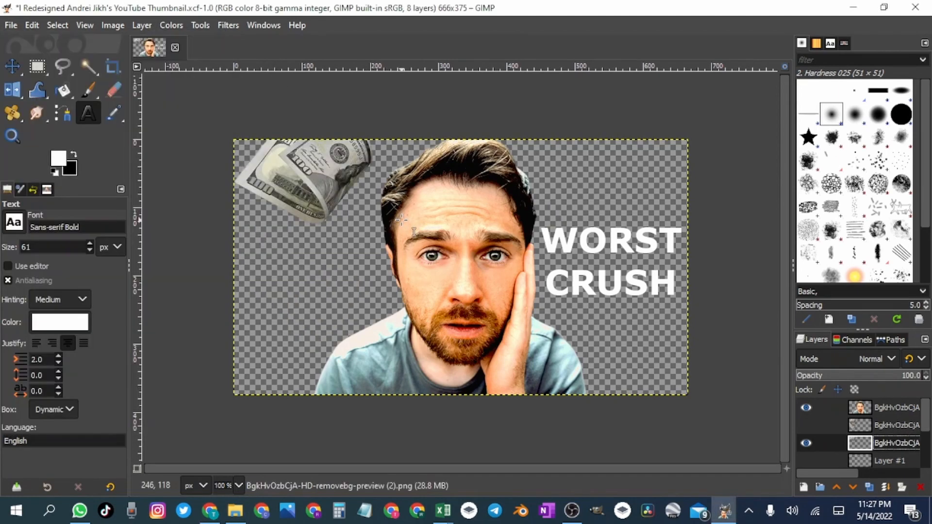
Flip the single-banknote layer horizontally to the upper right and show the two-banknote layer again.
click(200, 24)
mouse_move(262, 79)
click(364, 249)
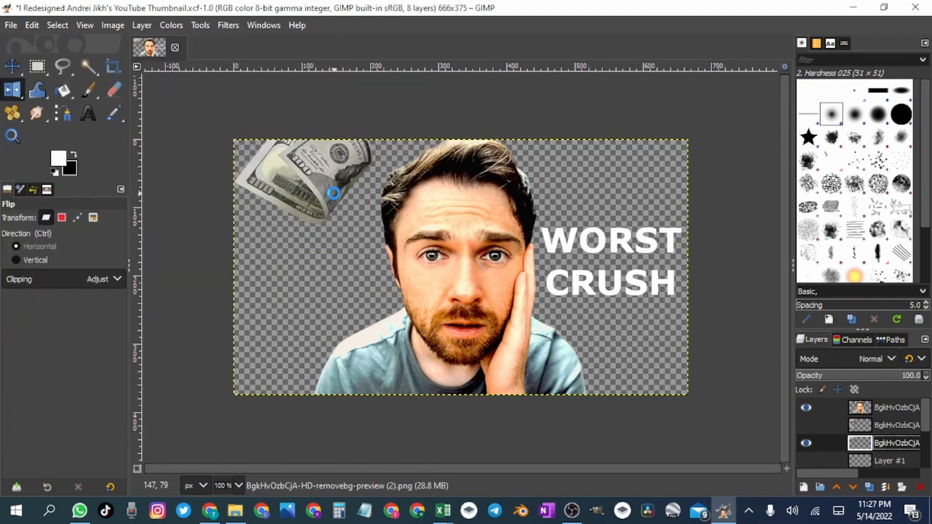
click(346, 194)
click(805, 425)
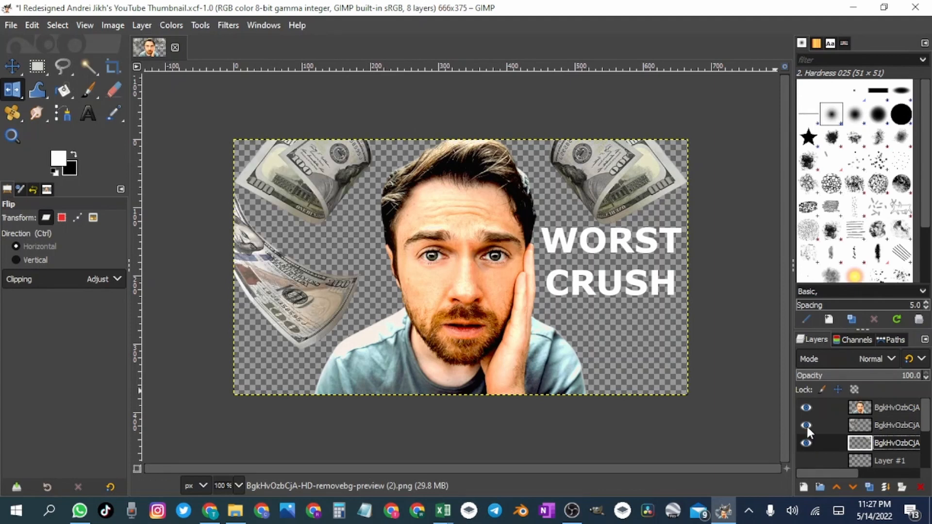
Show the darkened room picture layer and save the project.
scroll(840, 432, down, 1)
scroll(813, 443, down, 2)
click(804, 449)
scroll(824, 448, down, 1)
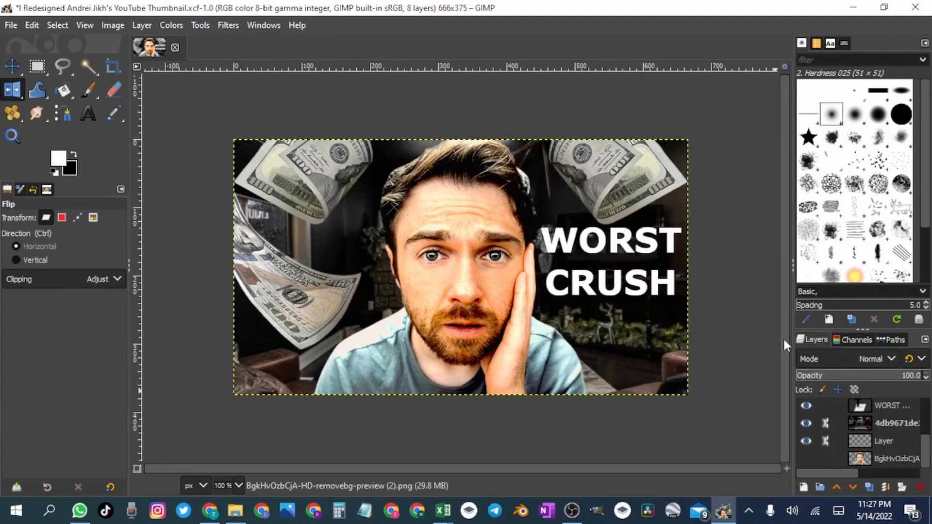
key(ctrl+s)
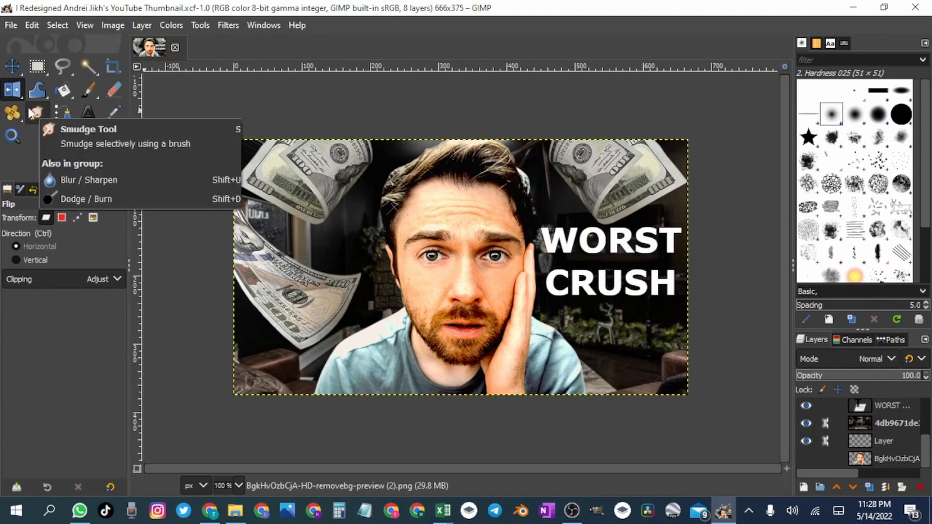
Pick the Paintbrush tool and create a new transparent layer of 666 × 375 px in Normal mode.
click(87, 93)
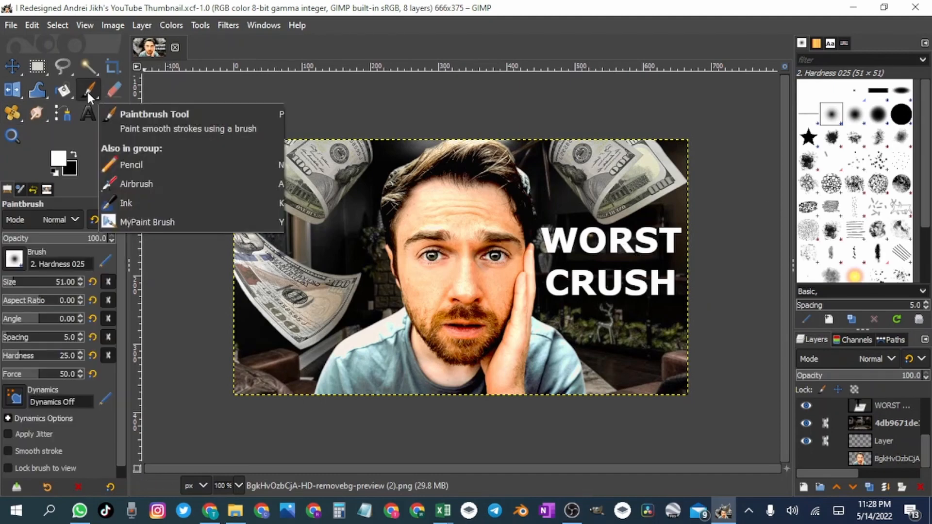
click(808, 491)
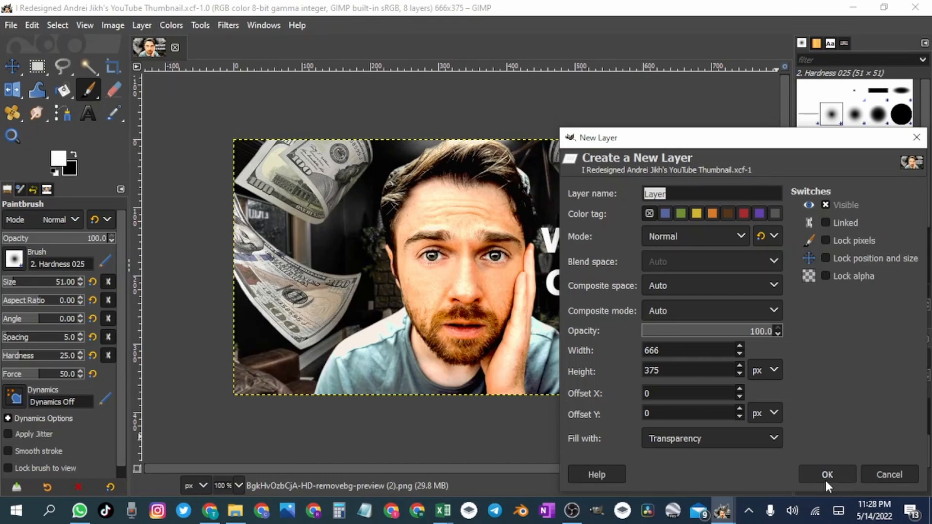
click(826, 473)
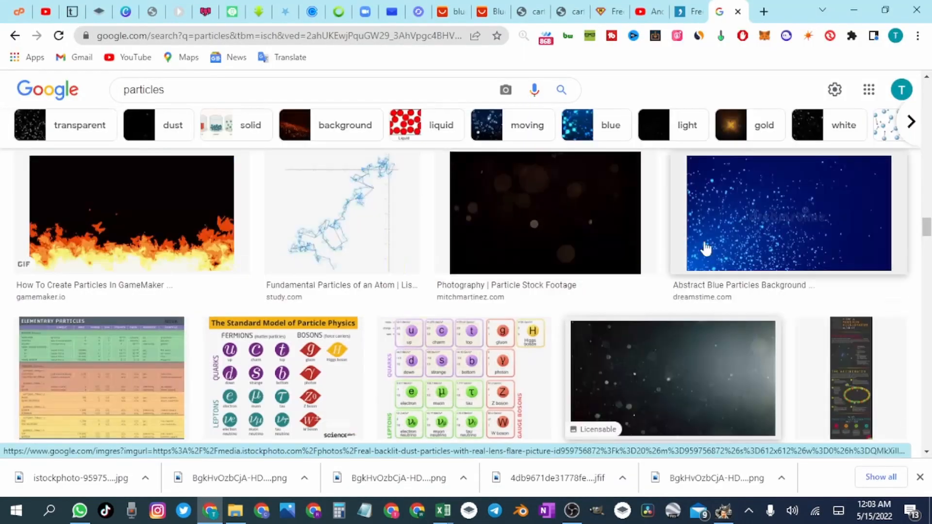
Find the gold particle background picture among the particles image results in the browser and save it.
scroll(705, 249, down, 5)
right_click(690, 223)
click(721, 369)
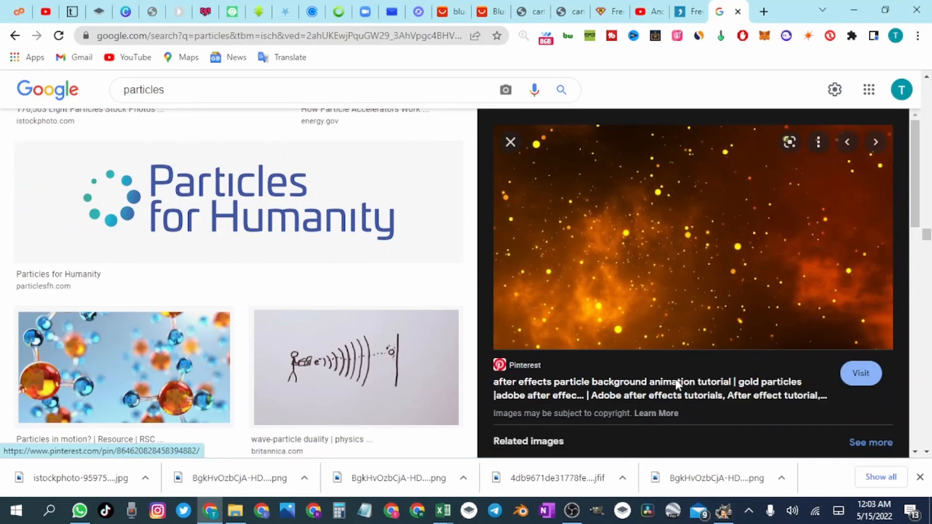
click(630, 478)
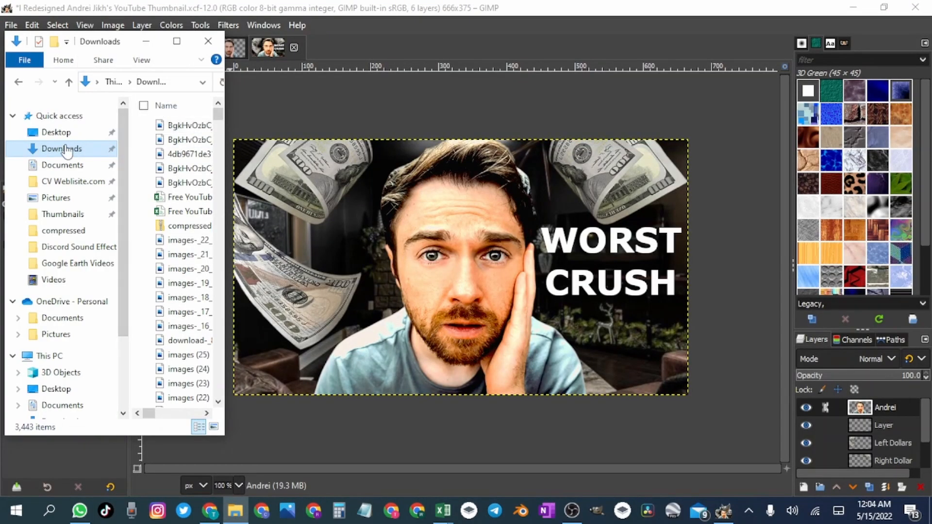
Add the gold particles picture in GIMP as a layer directly above the room picture, with its blend mode set to Screen.
drag(189, 125, 422, 255)
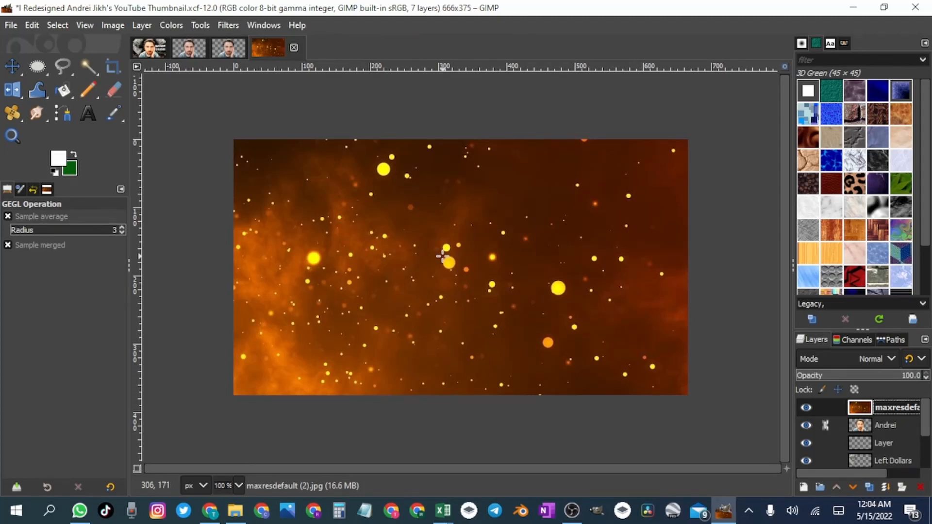
drag(896, 407, 887, 442)
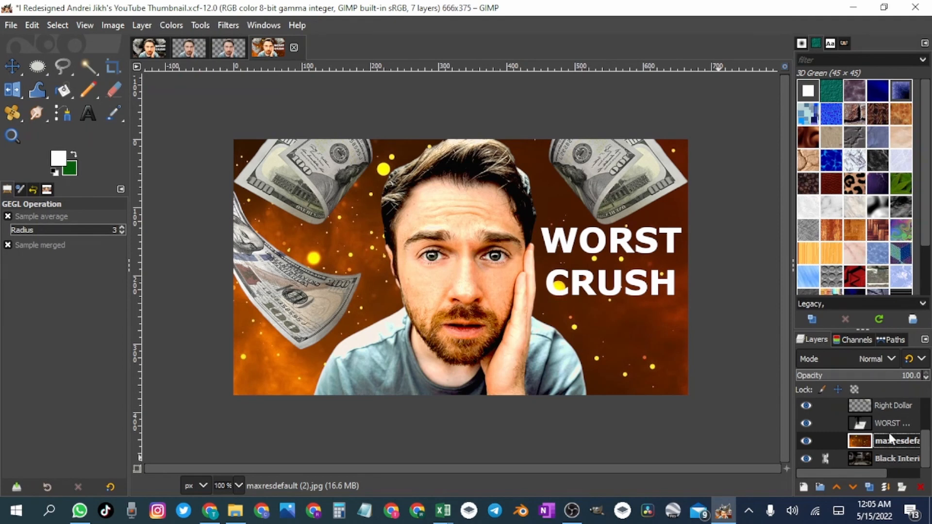
right_click(891, 439)
key(Escape)
click(867, 358)
click(824, 150)
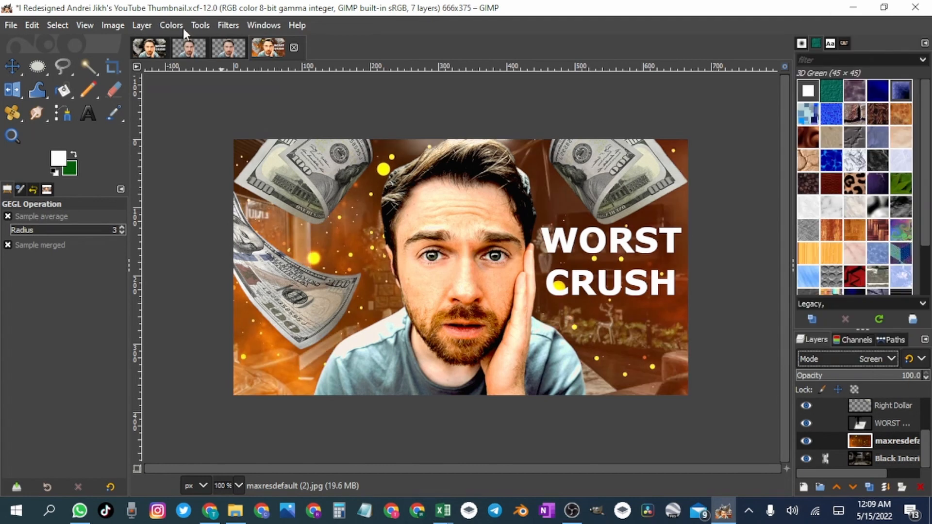
Open the Hue-Chroma adjustment for the particles layer and set the hue to -180.
click(171, 25)
click(199, 66)
click(161, 116)
text(180)
key(Return)
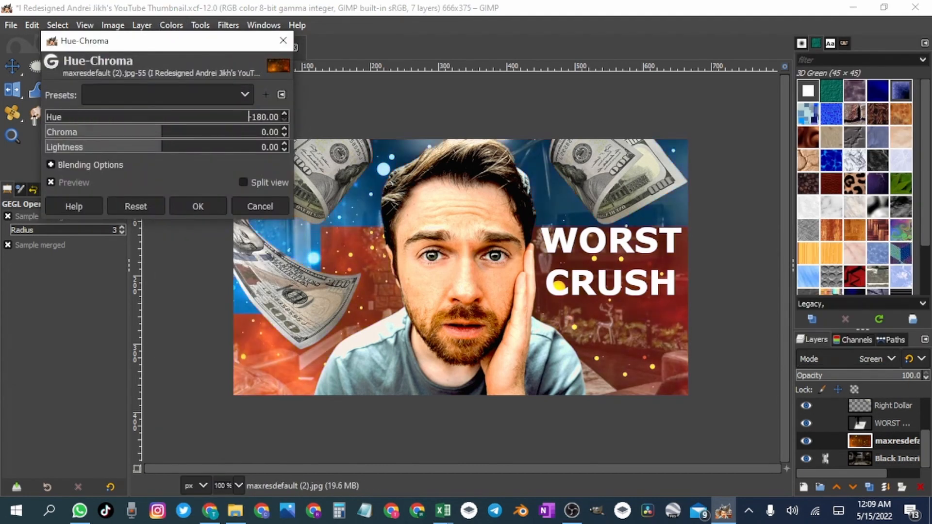
Try a hue of 3.14, chroma of 100 and lightness of -79.65 on the particles layer.
drag(228, 116, 224, 153)
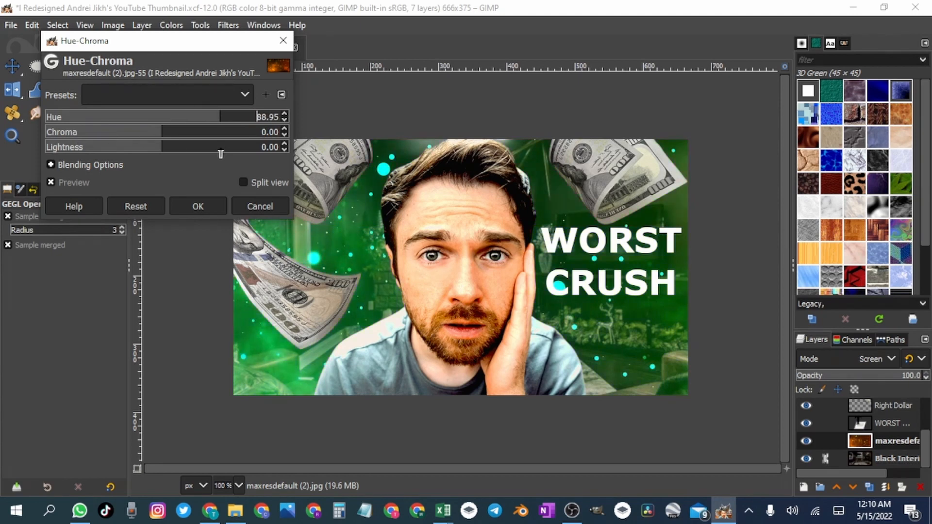
drag(163, 132, 251, 132)
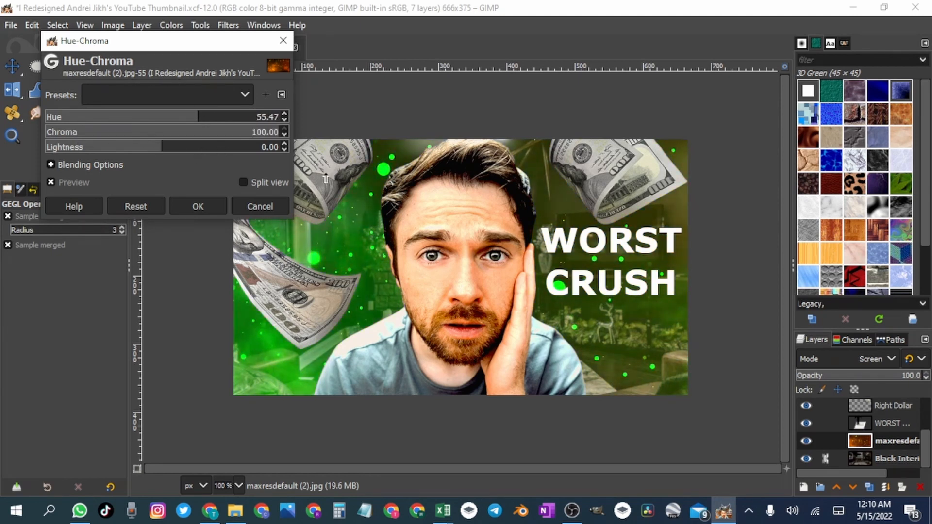
drag(154, 148, 99, 158)
drag(186, 117, 164, 119)
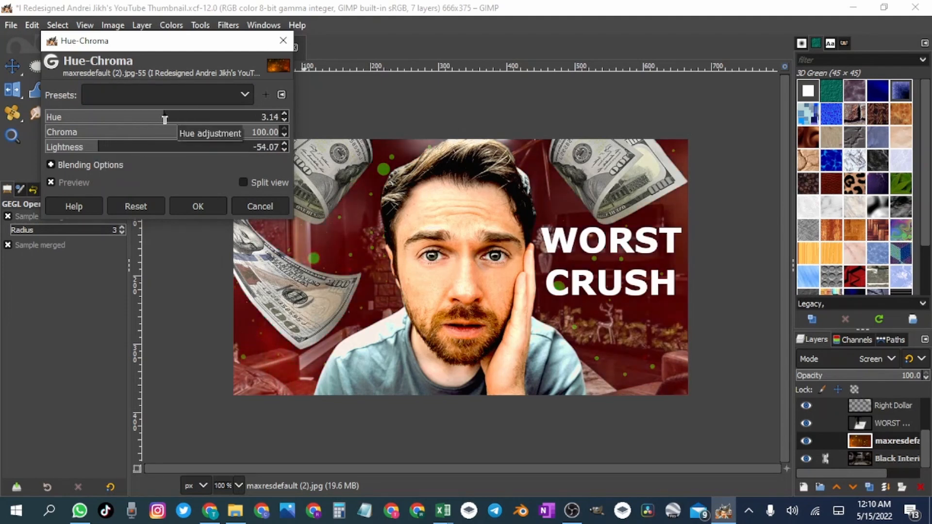
mouse_move(78, 147)
mouse_down()
mouse_move(38, 149)
mouse_move(264, 160)
mouse_move(69, 150)
mouse_up()
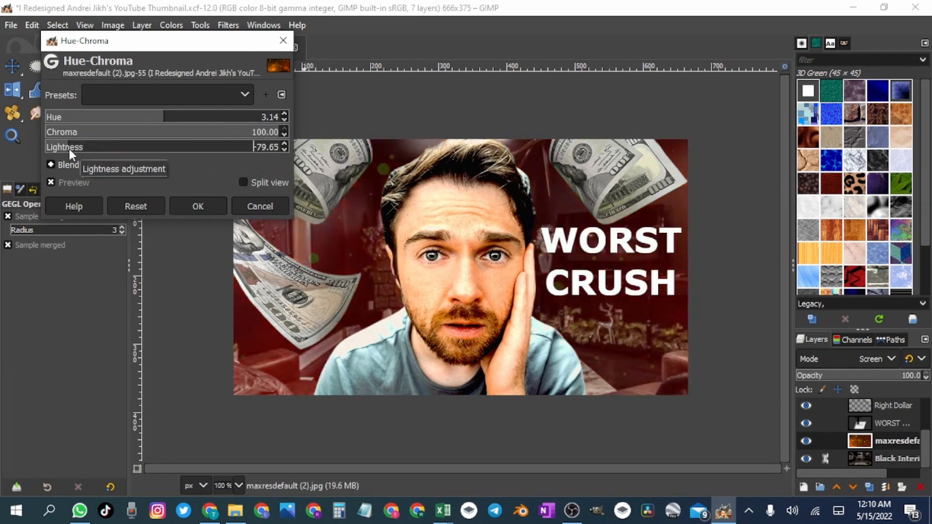
Set the particles layer's hue to 46.05, chroma to -36.05 and lightness to -38.37, and apply the adjustment.
drag(172, 118, 49, 130)
drag(165, 117, 183, 118)
drag(123, 130, 190, 141)
mouse_move(105, 147)
mouse_down()
mouse_move(114, 147)
mouse_move(106, 147)
mouse_up()
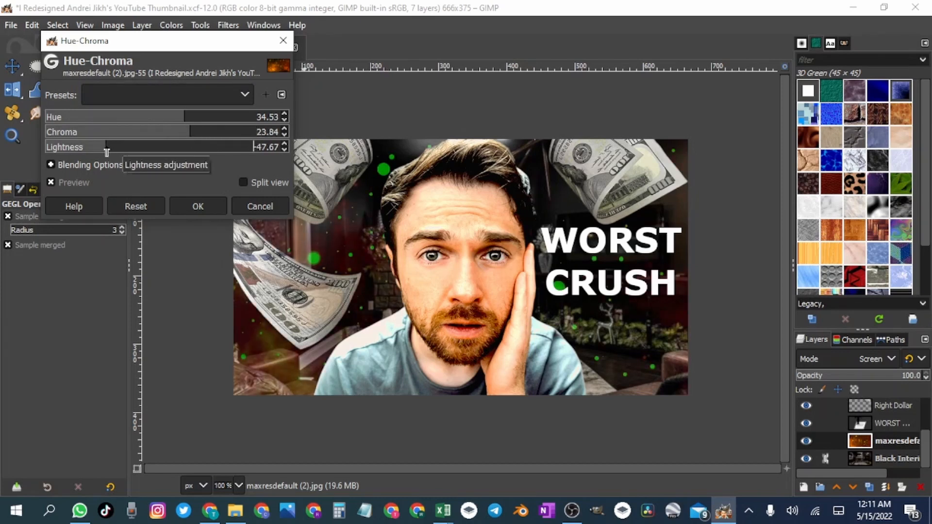
mouse_move(184, 117)
mouse_down()
mouse_move(160, 137)
mouse_move(124, 143)
mouse_move(192, 121)
mouse_up()
mouse_move(123, 146)
mouse_down()
mouse_move(79, 150)
mouse_move(116, 151)
mouse_up()
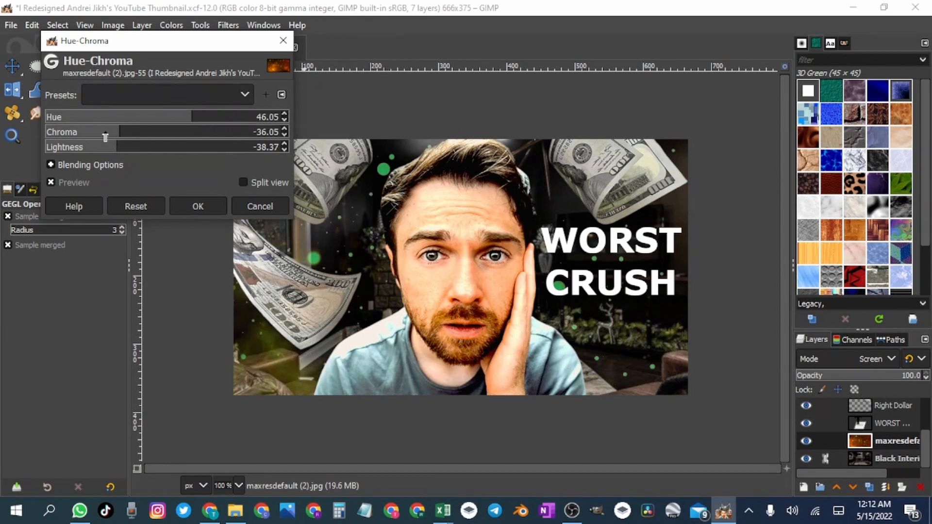
click(197, 206)
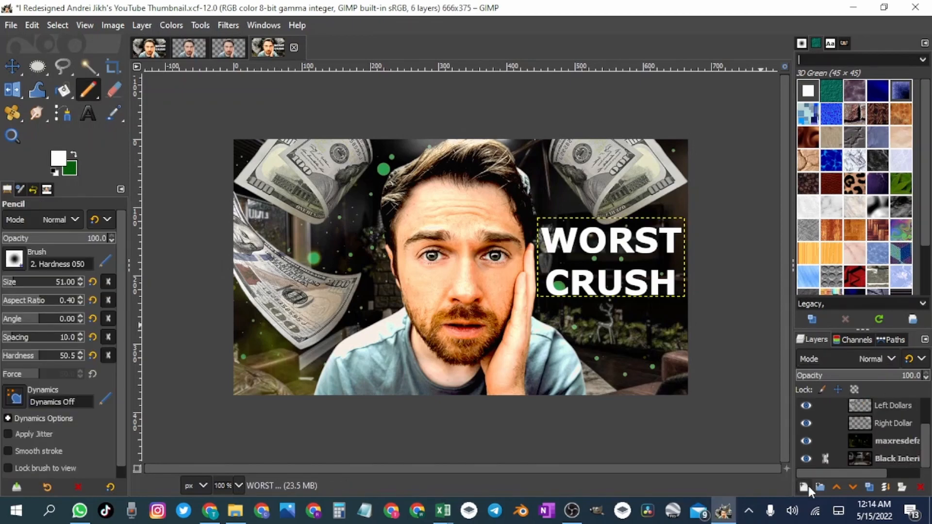
Create a transparent 666 × 375 px layer named Backlight with its mode set to Hard light.
click(804, 486)
text(Backlight)
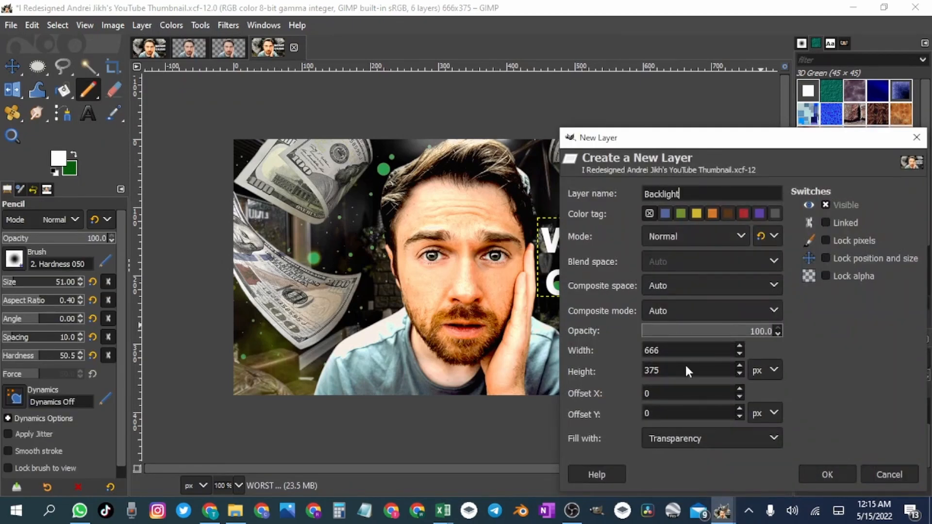
click(706, 232)
click(674, 486)
click(826, 474)
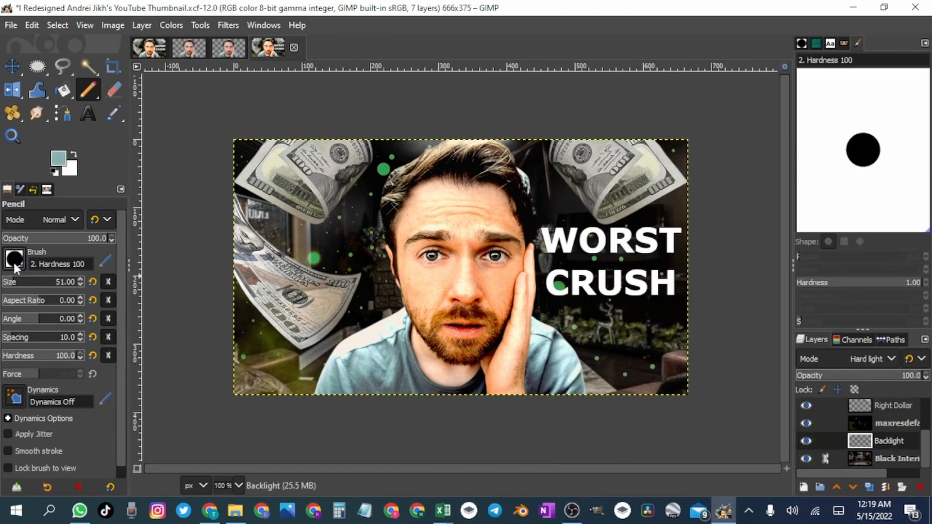
Choose the 2. Hardness 050 brush for the Pencil and make a saved dark green the foreground colour.
click(14, 259)
click(30, 299)
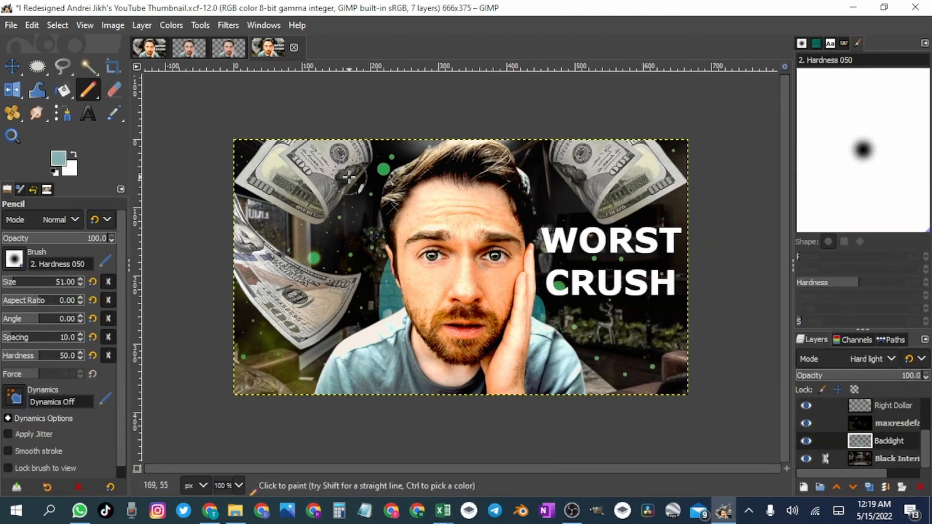
click(59, 158)
drag(132, 176, 125, 191)
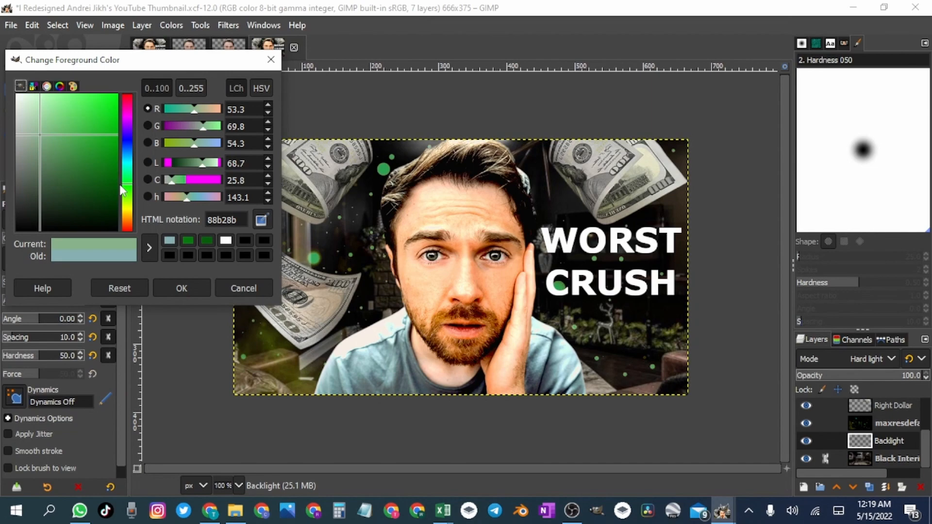
click(205, 238)
click(190, 288)
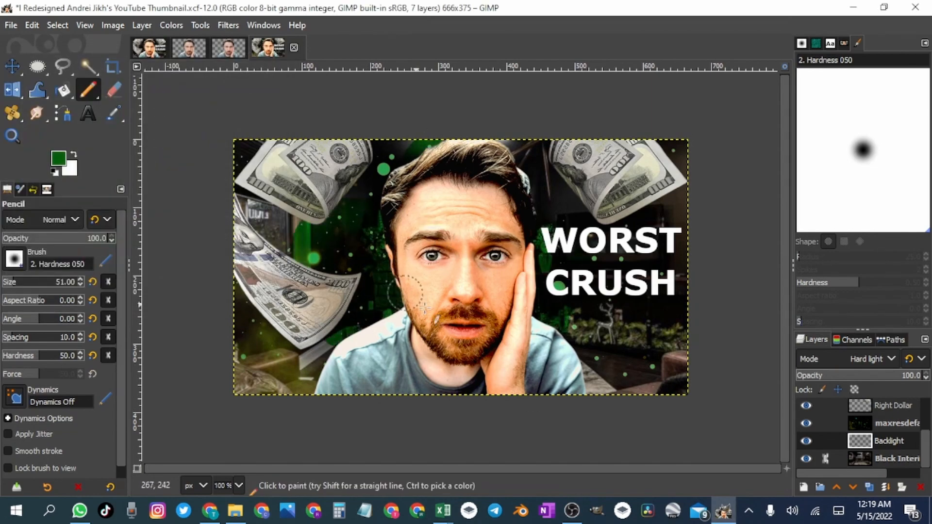
Set the foreground colour to the dark green 055f0a for painting the backlight.
click(58, 159)
drag(130, 176, 121, 184)
click(204, 239)
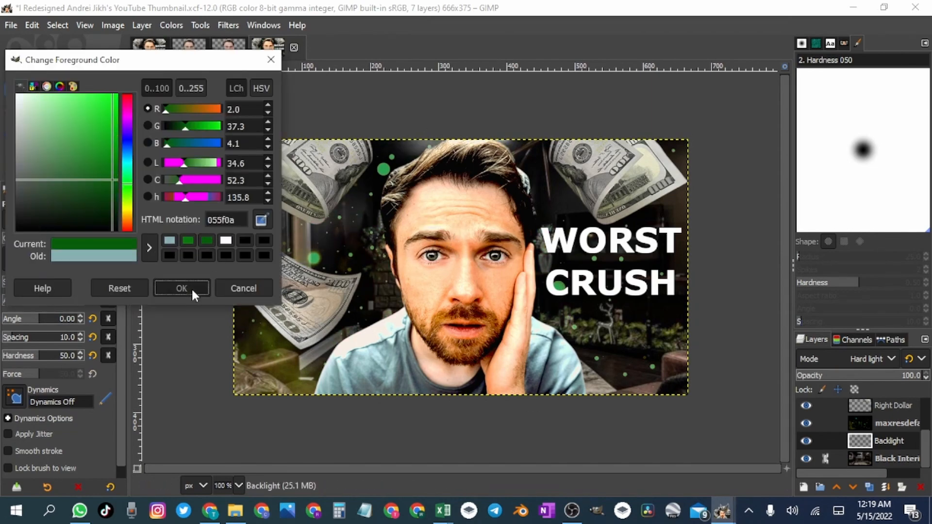
click(191, 287)
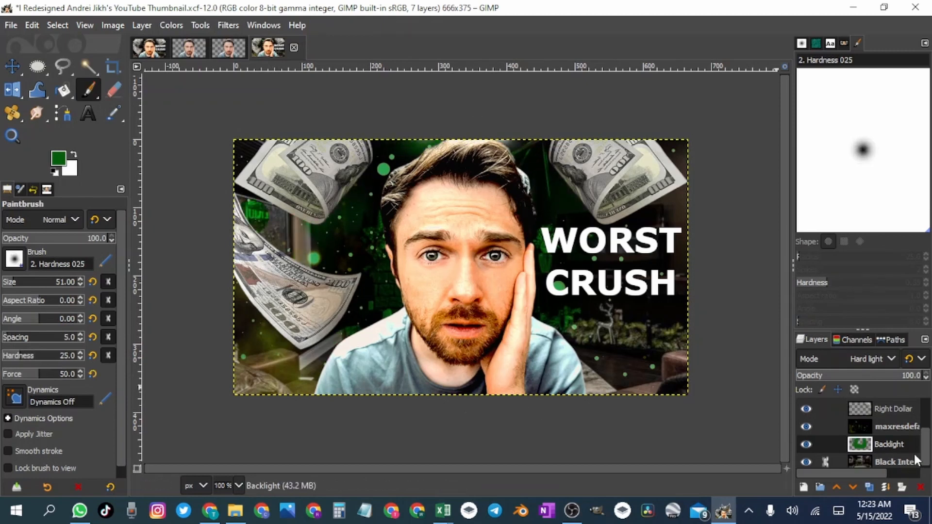
Hide every layer above the Black Interior background and make Black Interior the active layer.
scroll(811, 435, up, 3)
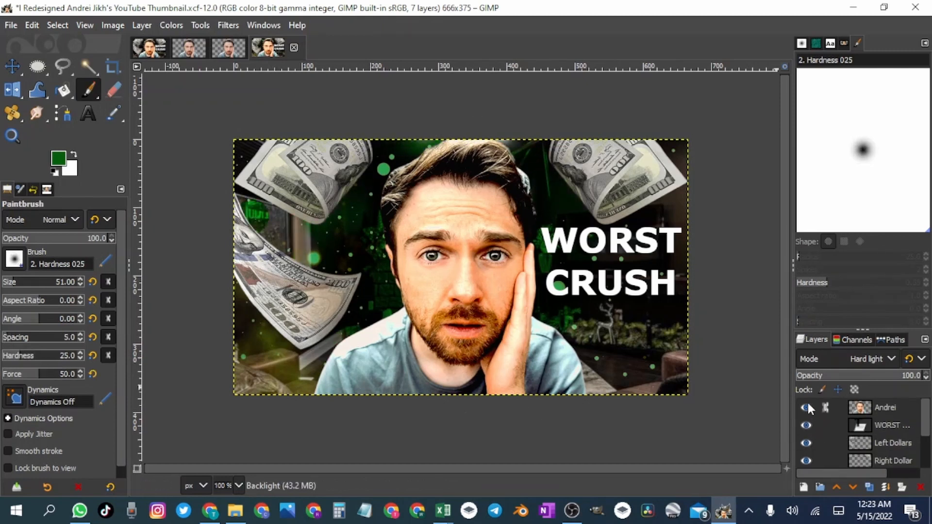
drag(807, 407, 811, 444)
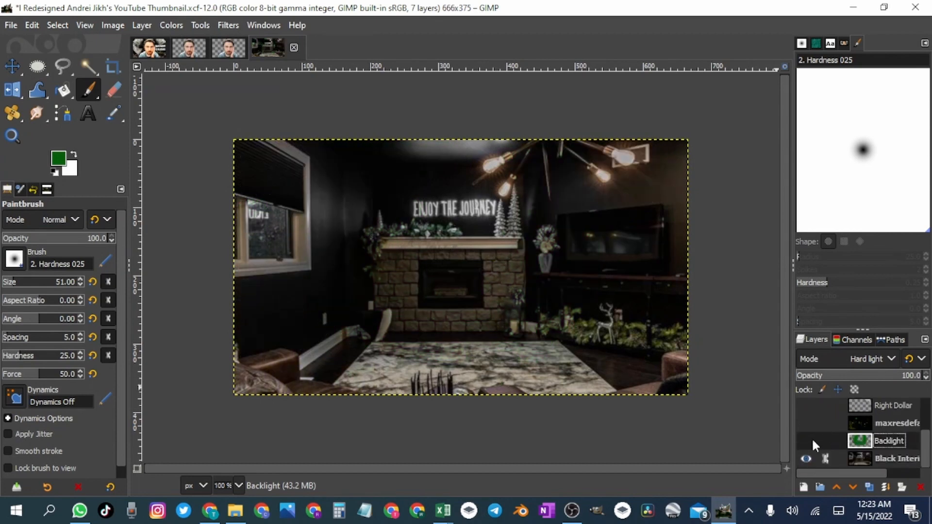
click(850, 461)
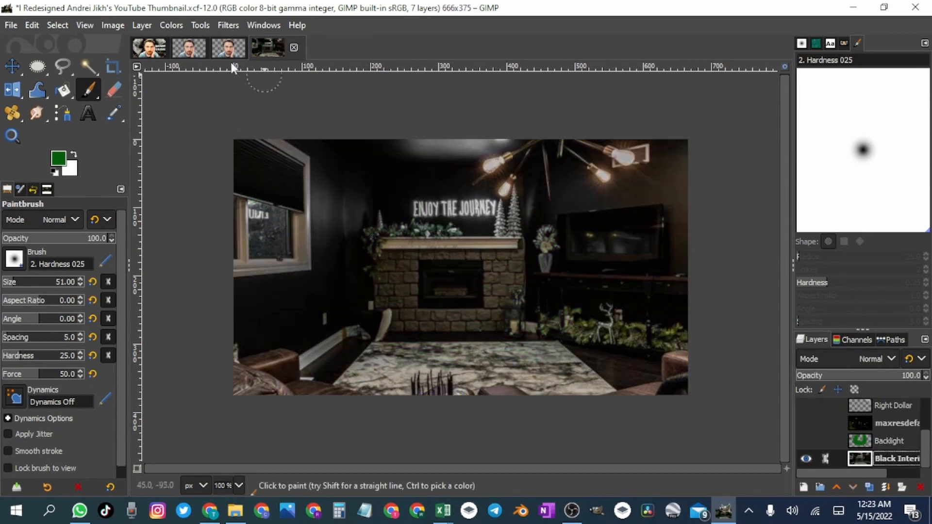
Apply a Gaussian Blur to the Black Interior layer with Size X and Size Y at 0.38.
click(228, 24)
mouse_move(243, 124)
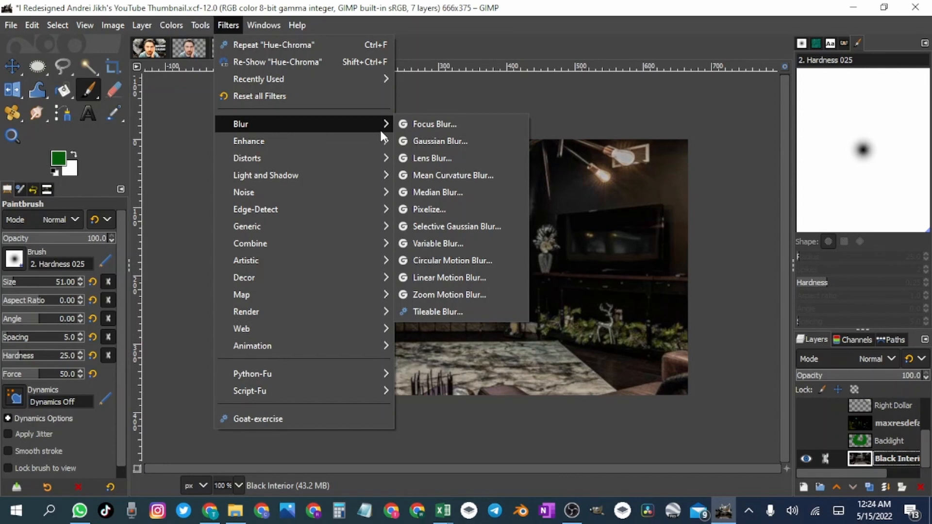
click(435, 142)
click(261, 115)
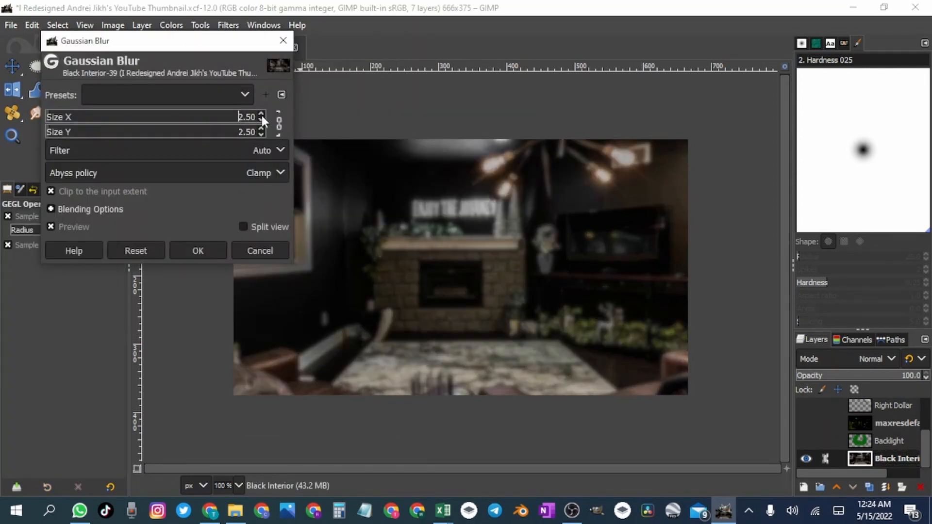
click(261, 112)
click(261, 121)
click(261, 120)
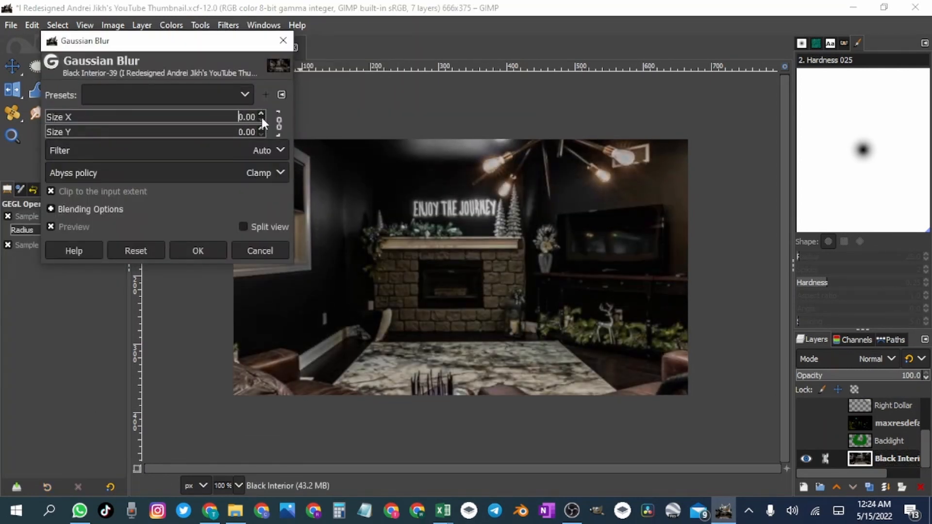
click(174, 117)
drag(174, 117, 175, 116)
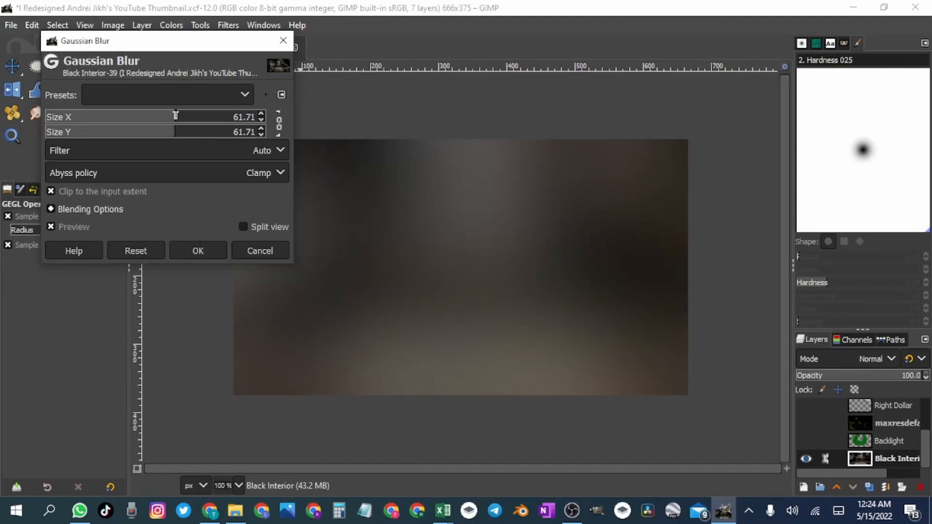
click(261, 119)
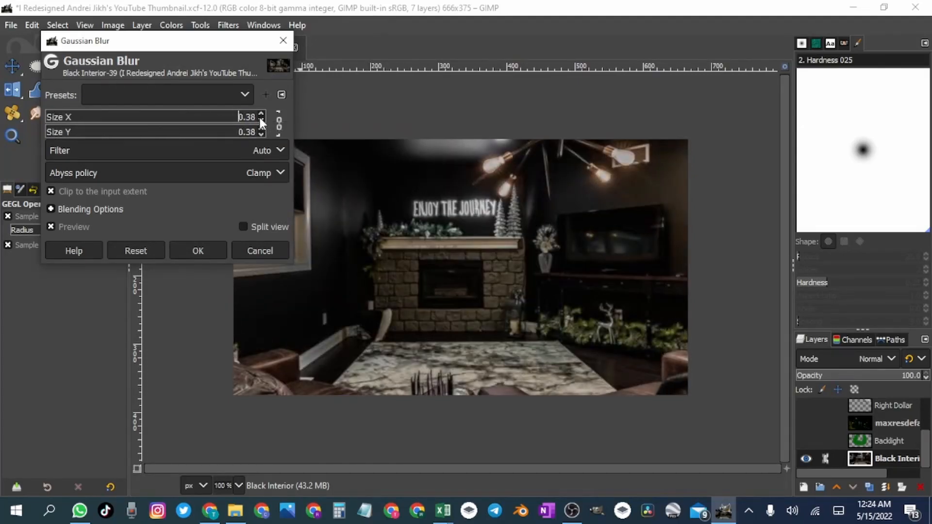
click(198, 253)
Make the Backlight, particles, dollar, text and portrait layers visible again.
click(805, 440)
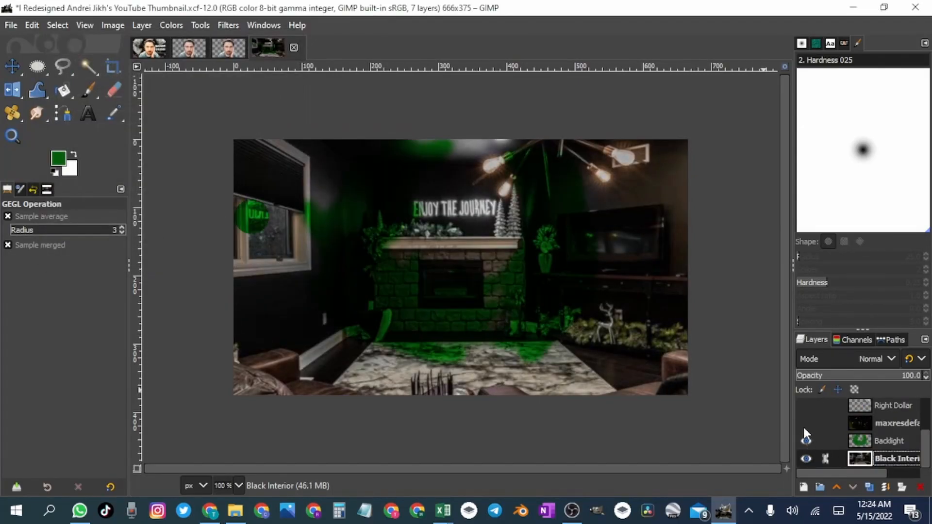
click(805, 423)
click(805, 406)
scroll(824, 426, up, 1)
scroll(824, 426, up, 1)
click(805, 432)
click(806, 414)
click(805, 399)
scroll(815, 416, up, 1)
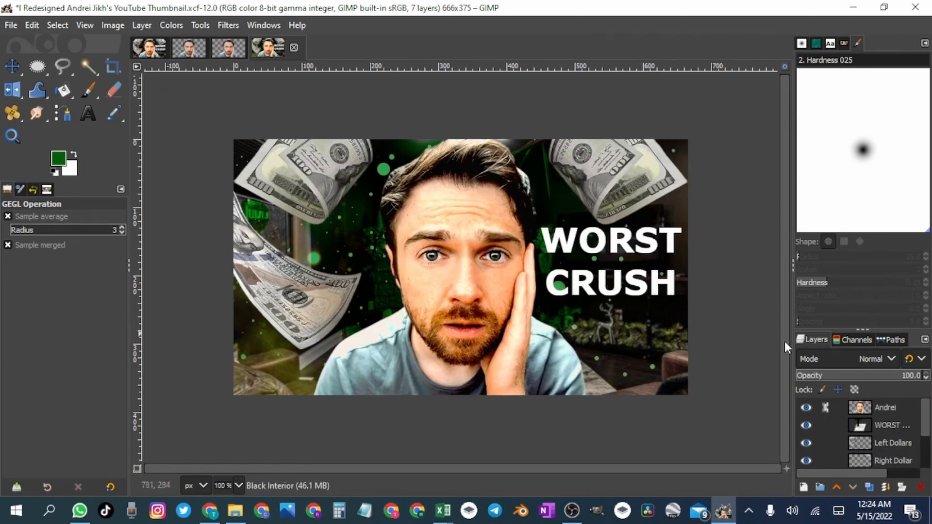
Run Gaussian Blur again on the Black Interior layer with Size X and Size Y set to 0.00, and apply it.
scroll(835, 461, down, 2)
click(228, 24)
mouse_move(258, 123)
click(446, 140)
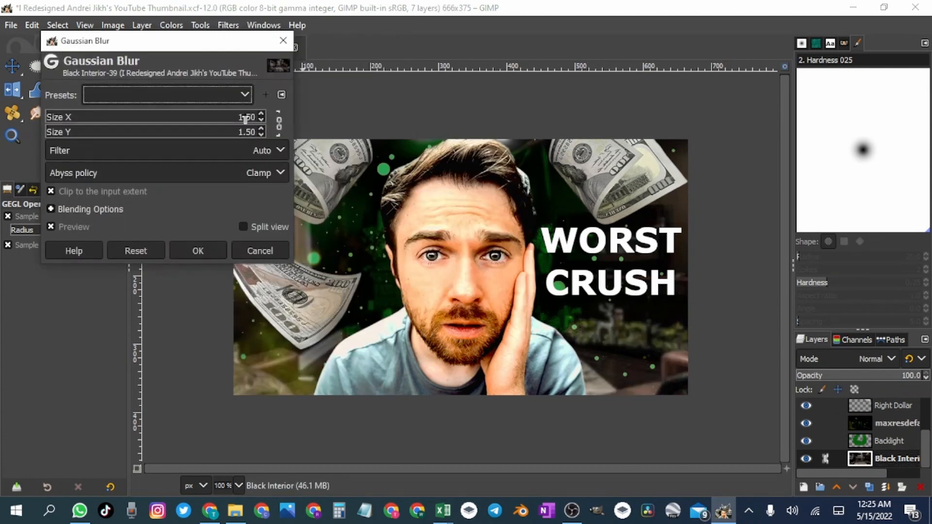
drag(253, 120, 144, 122)
click(261, 114)
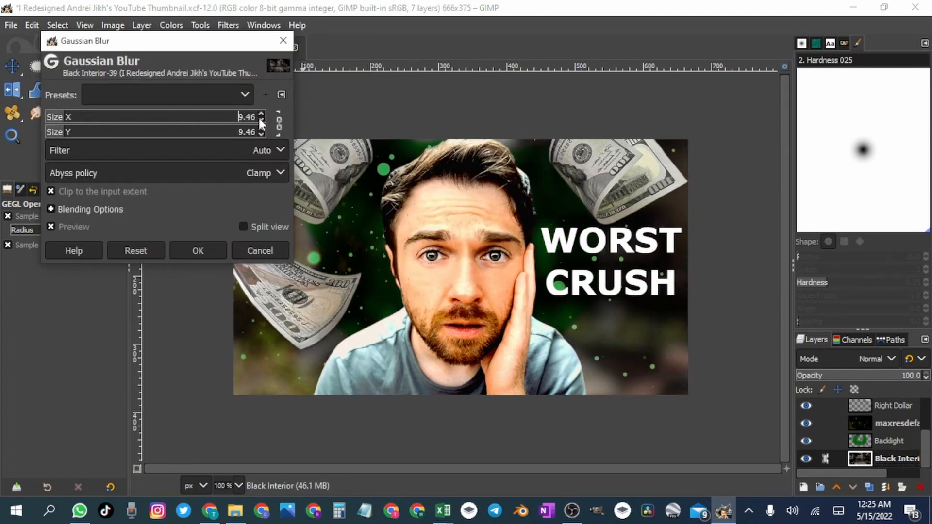
click(260, 120)
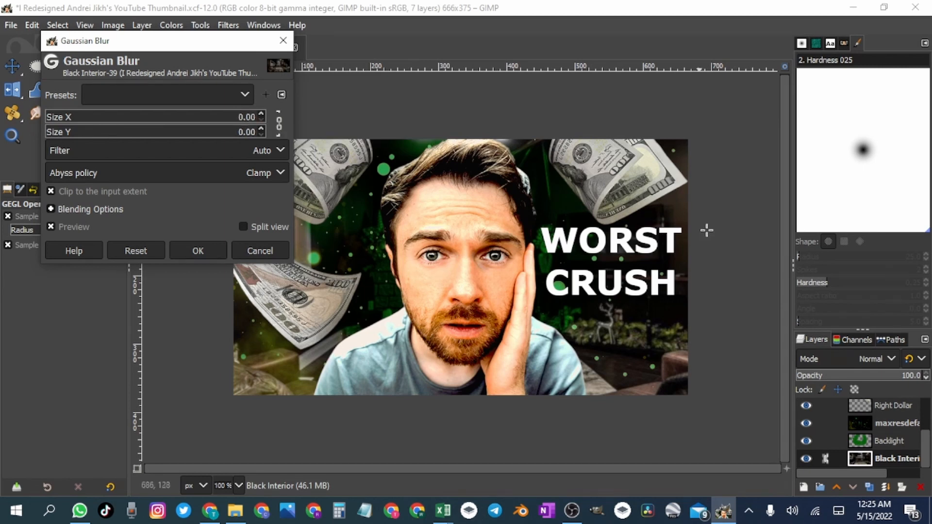
click(204, 251)
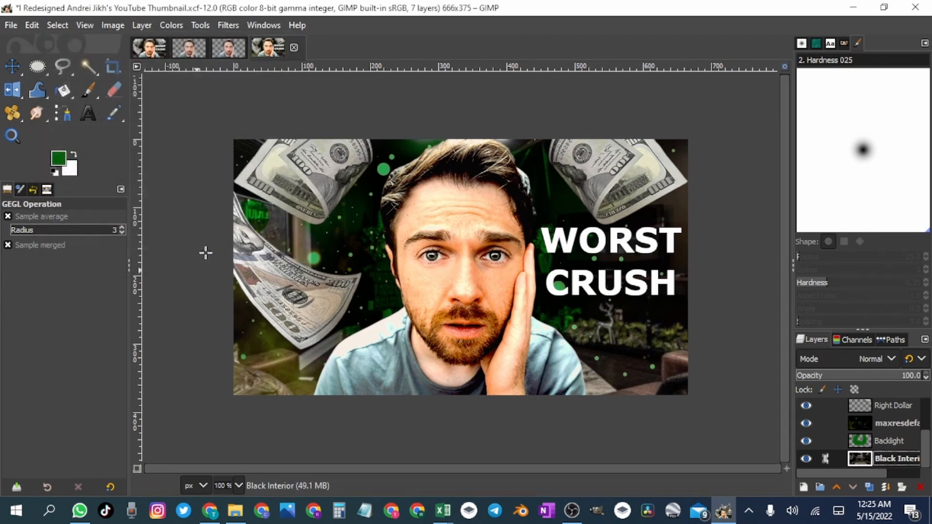
Bring up the save and export commands for the thumbnail.
click(5, 27)
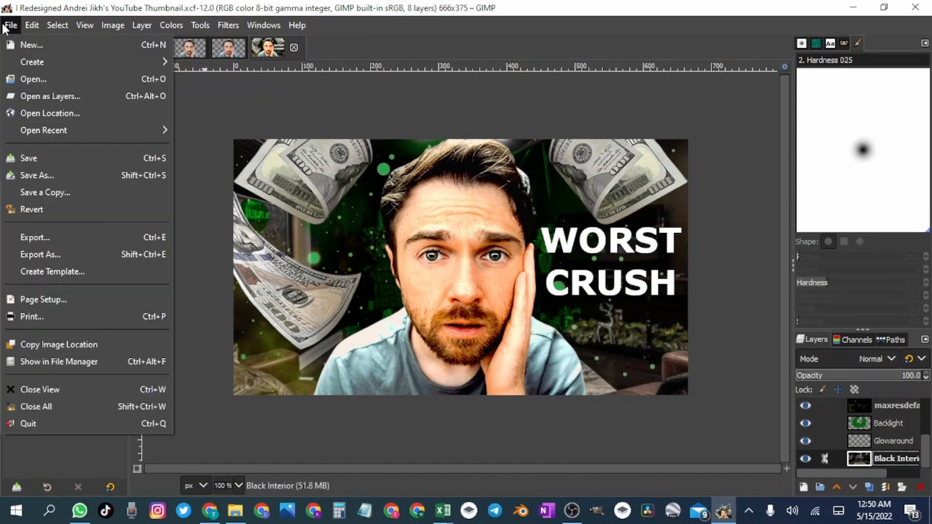